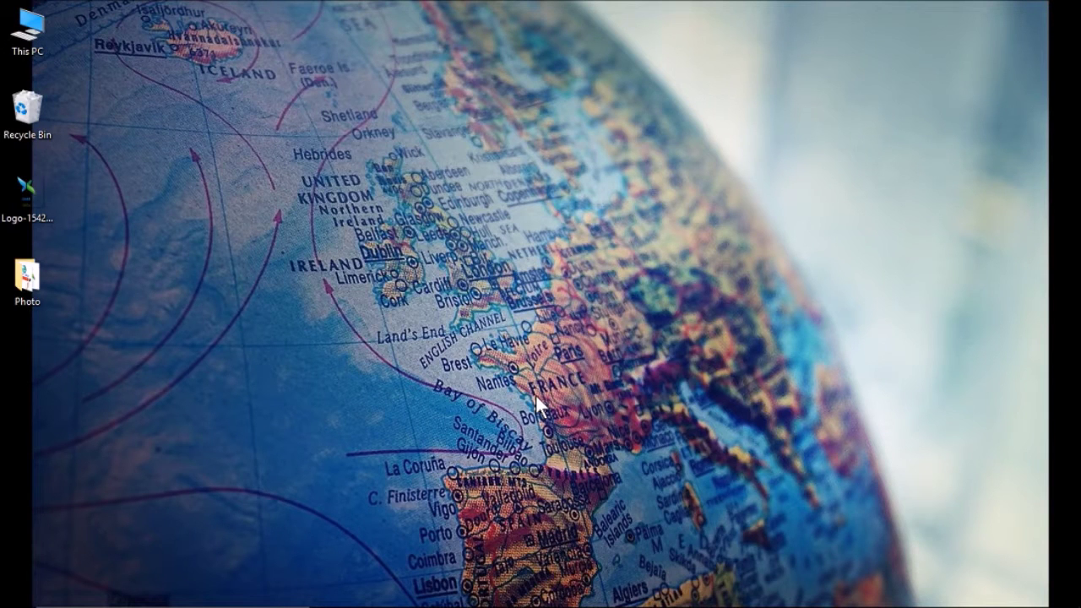
Open the Control Panel and bring up its list of installed programs for uninstalling.
mouse_move(102, 602)
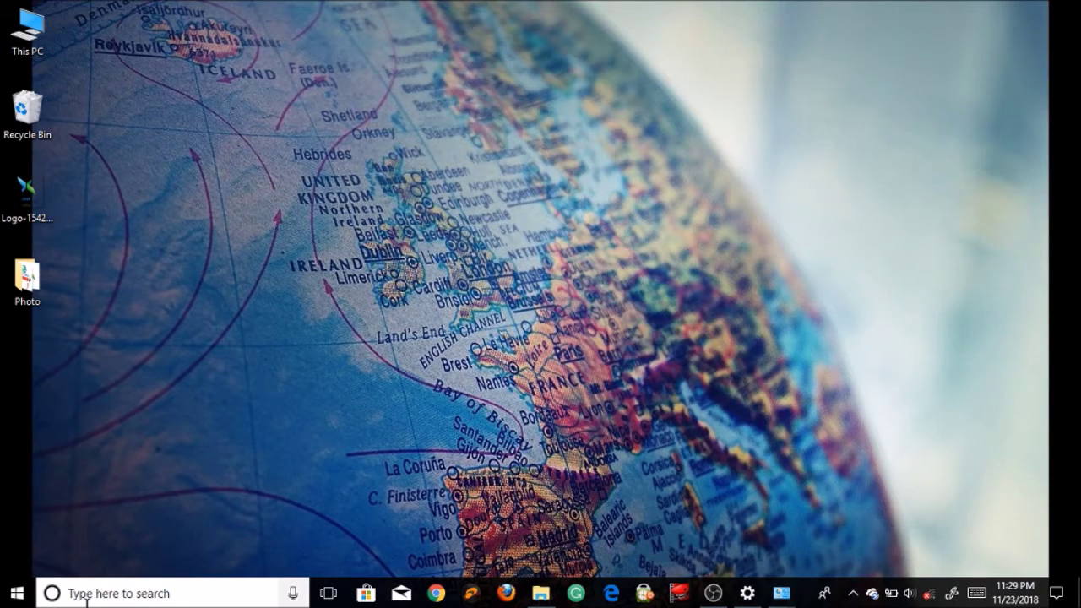
left_click(148, 596)
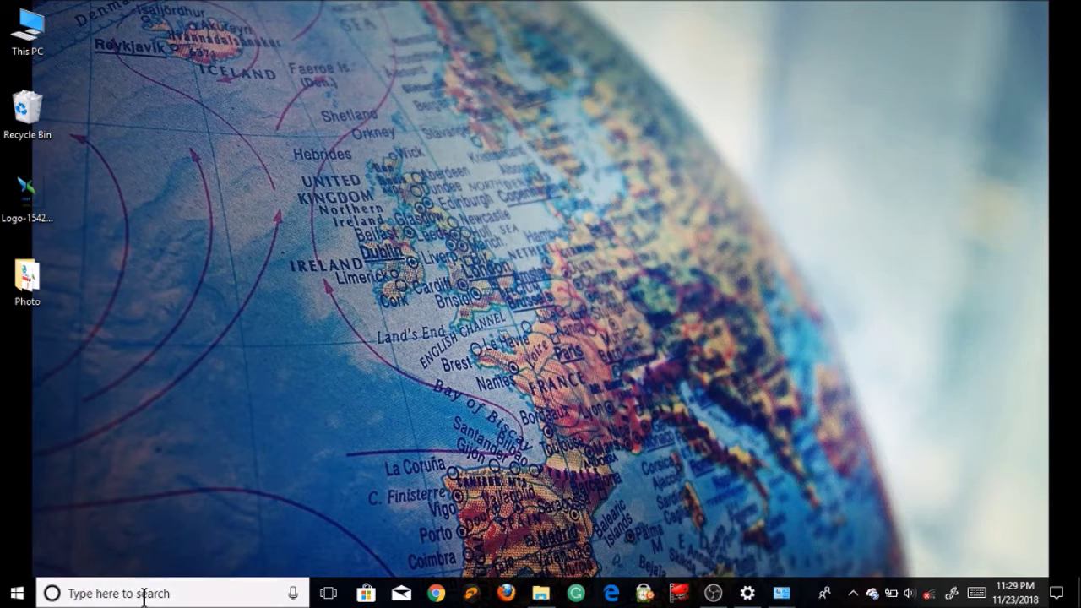
type("con")
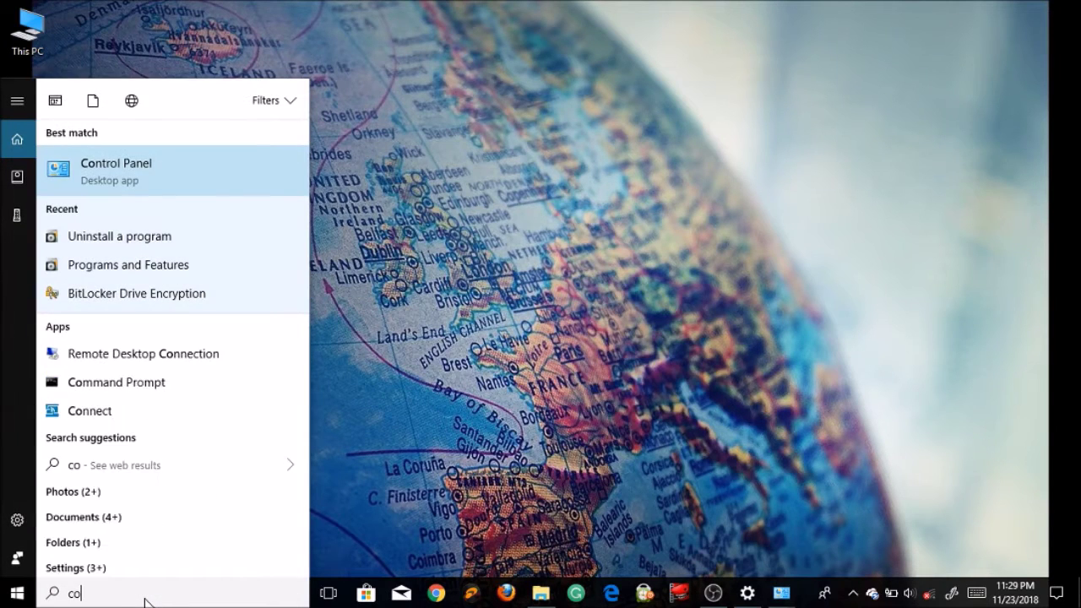
left_click(252, 165)
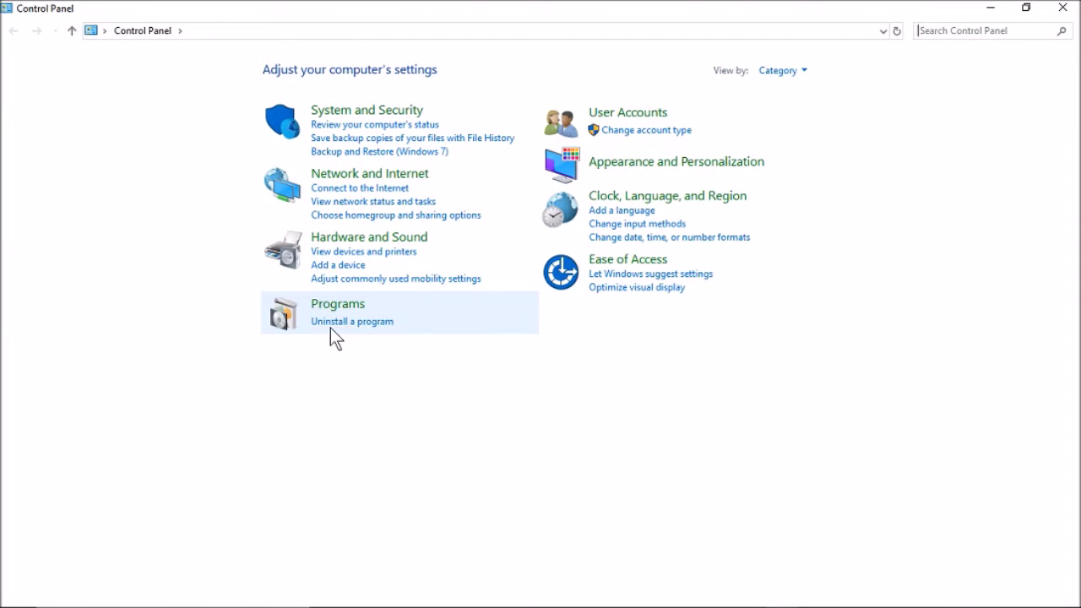
left_click(377, 325)
Launch the uninstaller for VideoPad Video Editor from the installed programs list.
left_click_drag(1075, 262, 1078, 406)
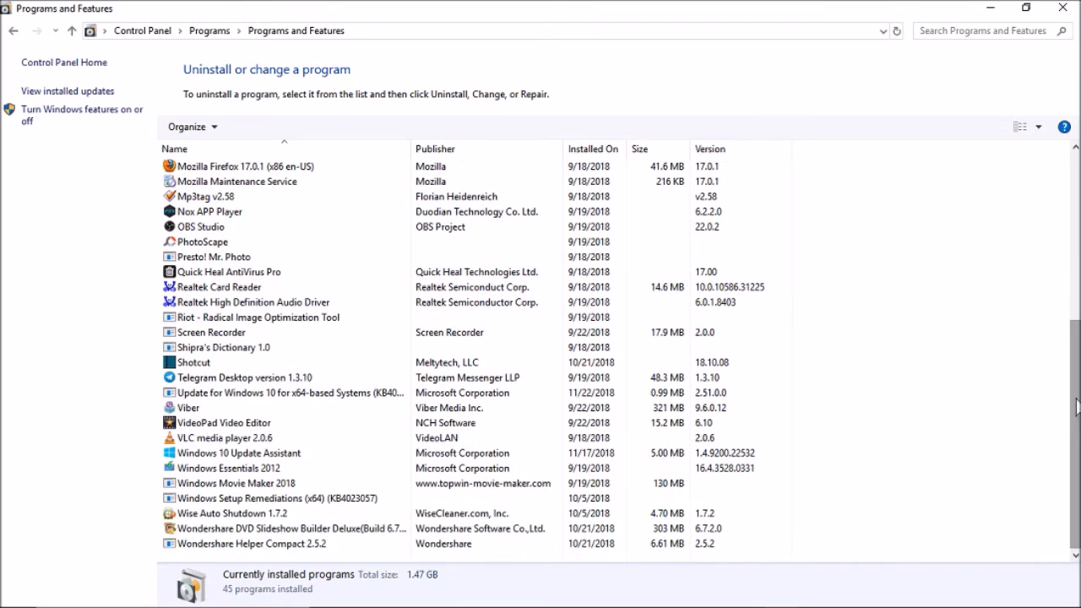
left_click(261, 424)
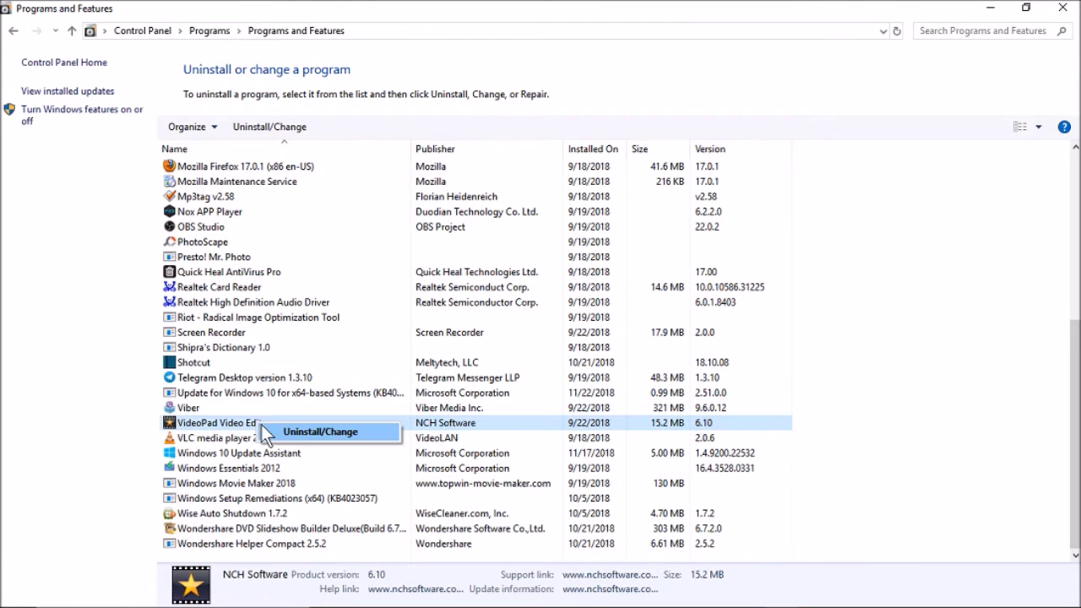
left_click(327, 433)
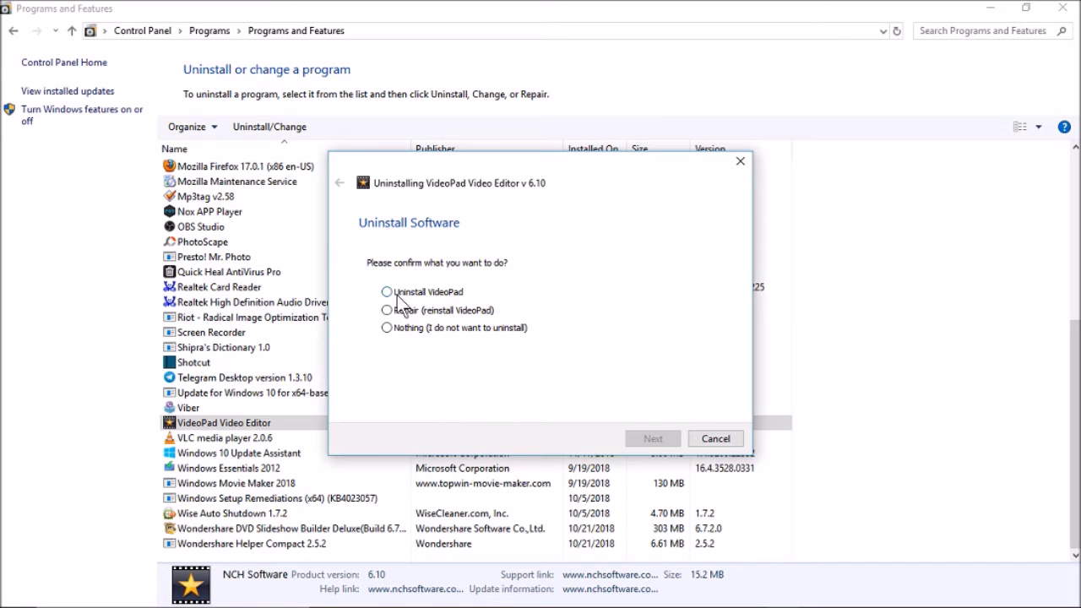
Choose to uninstall VideoPad and continue past the option for deleting its data files.
left_click(397, 293)
left_click(653, 438)
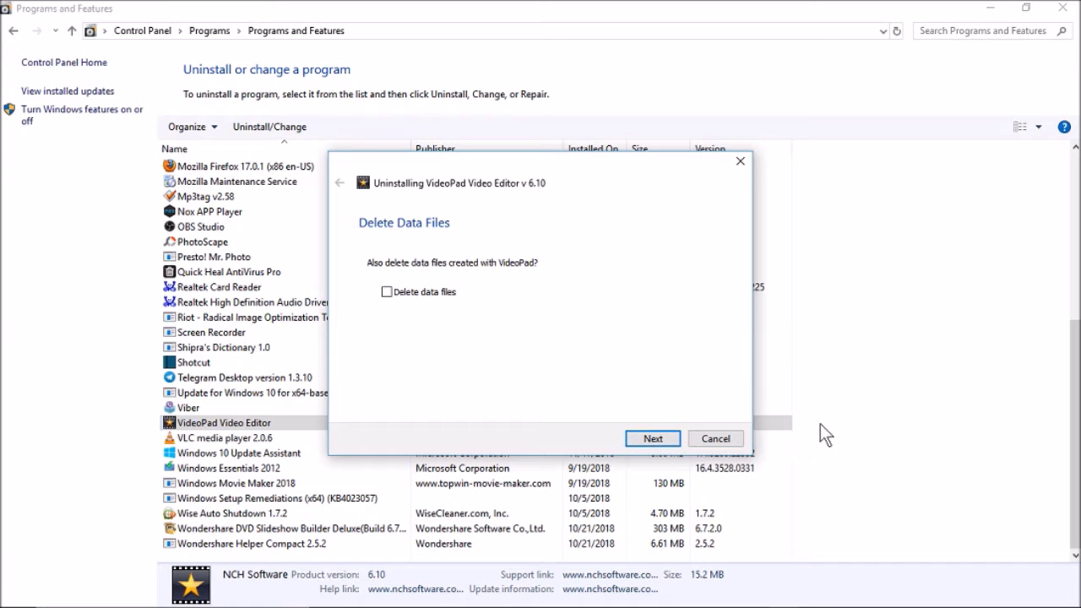
left_click(411, 293)
left_click(633, 439)
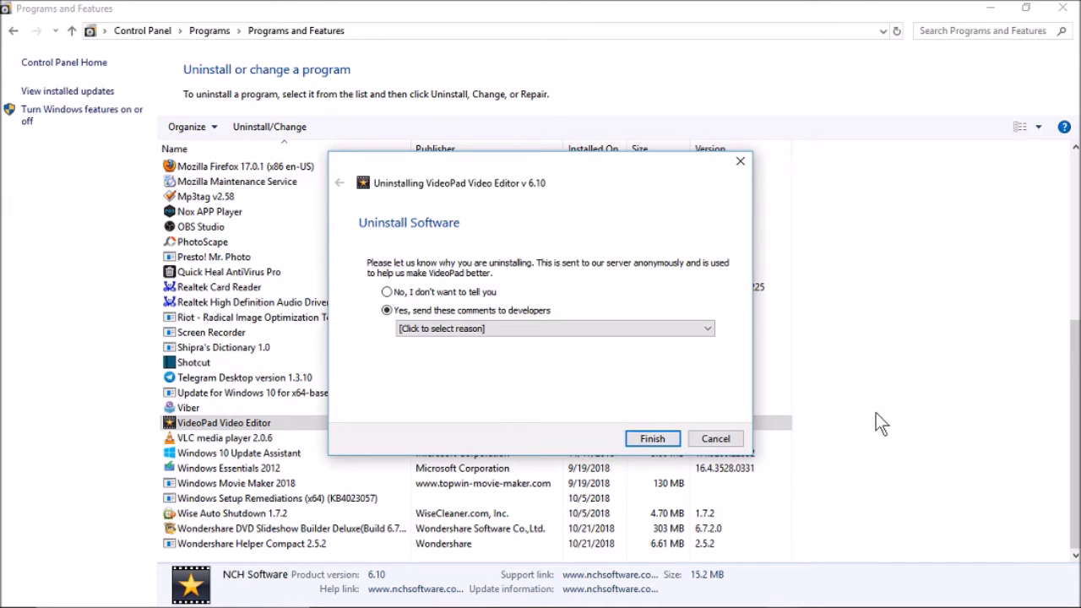
Decline to give a reason for uninstalling, finish the VideoPad removal and dismiss the completion message.
left_click(662, 441)
left_click(793, 360)
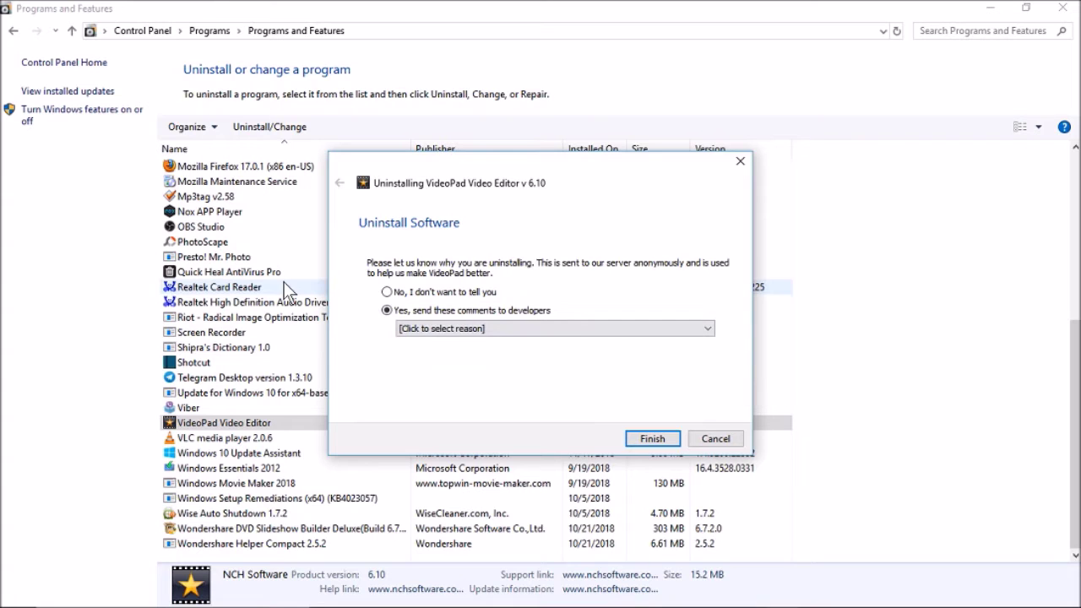
left_click(387, 291)
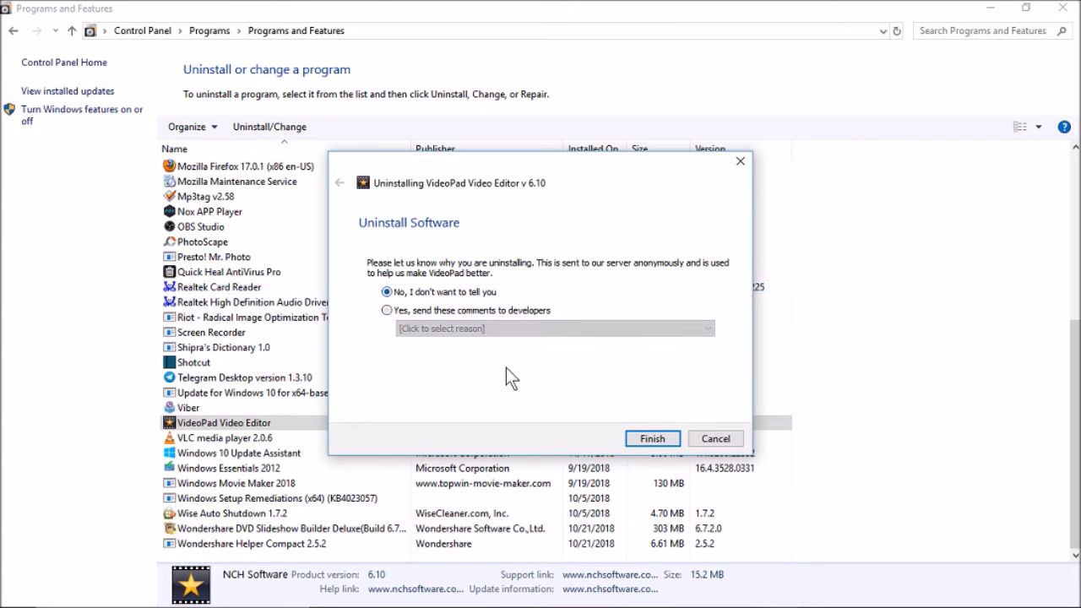
left_click(644, 439)
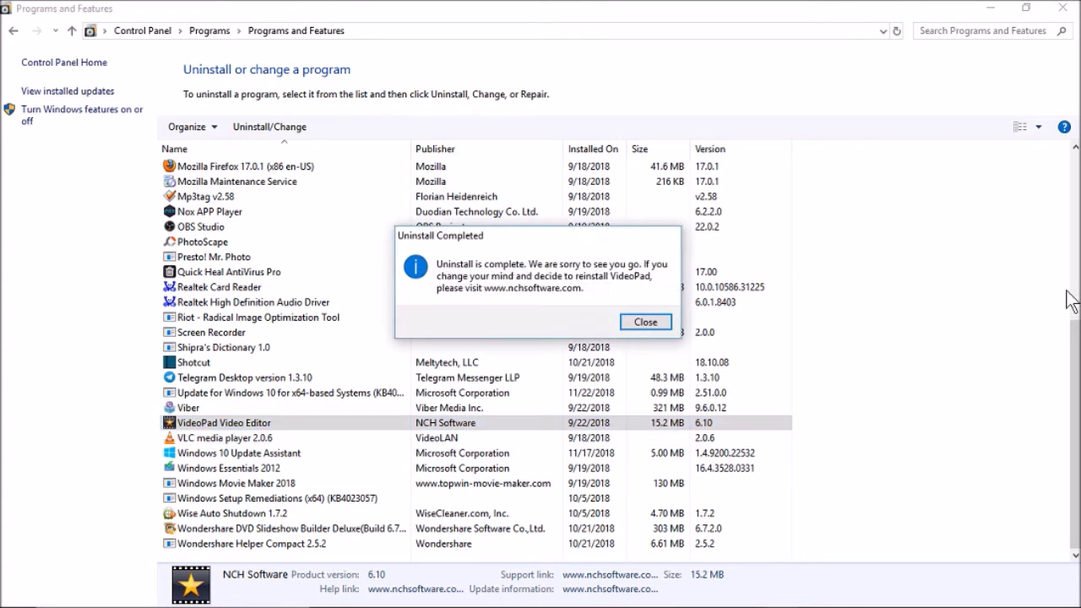
left_click(660, 324)
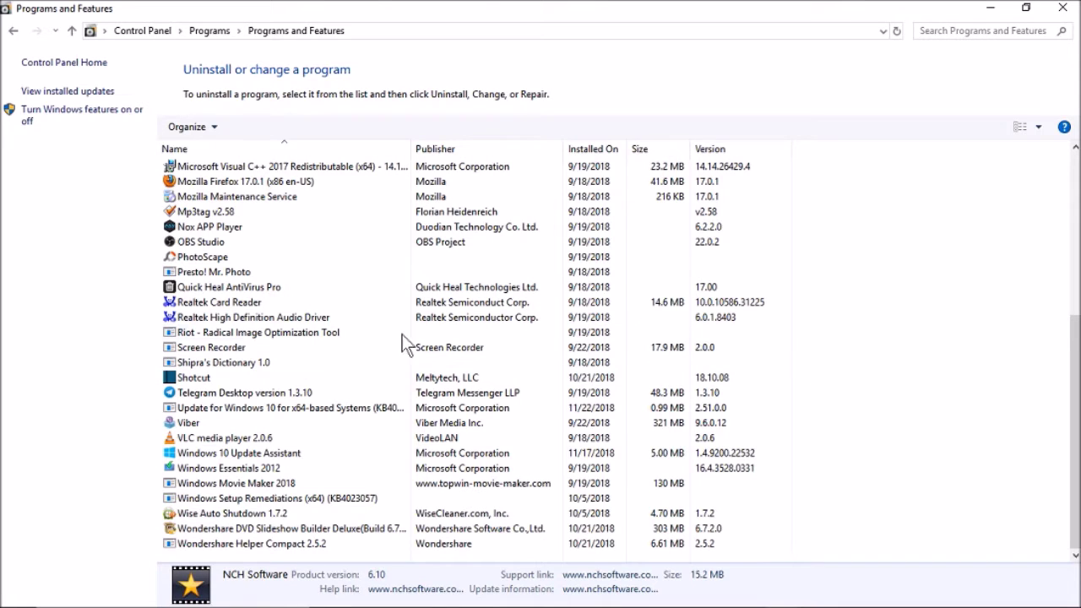
View the uninstall option for Realtek High Definition Audio Driver, and close the installed programs window.
right_click(205, 314)
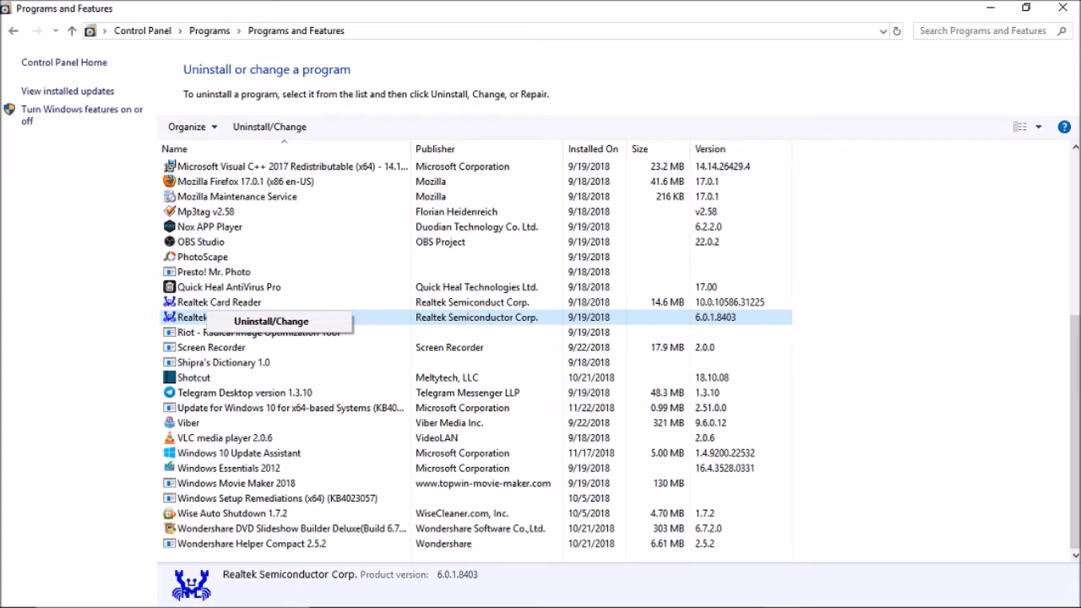
left_click(1063, 8)
left_click(1062, 8)
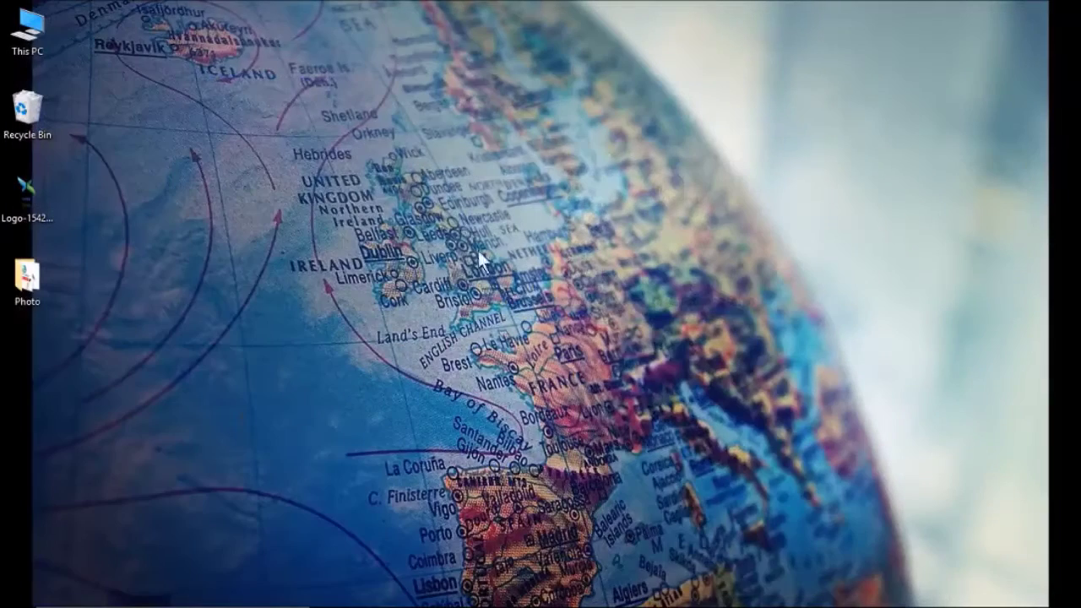
Reopen the Control Panel through a Windows search and close it again.
left_click(73, 595)
type("cont")
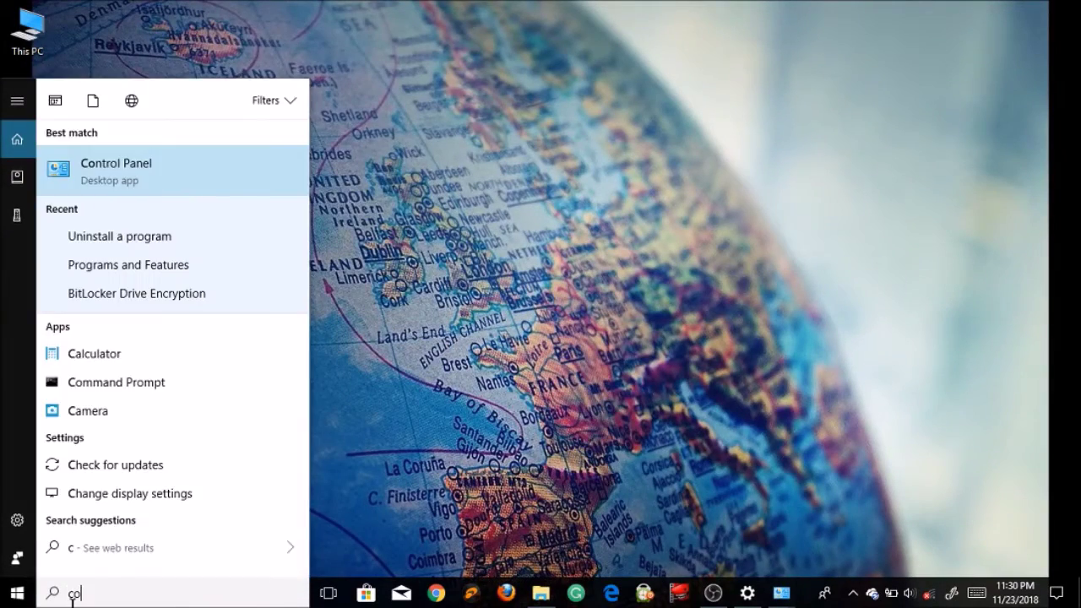
left_click(119, 159)
left_click(1066, 7)
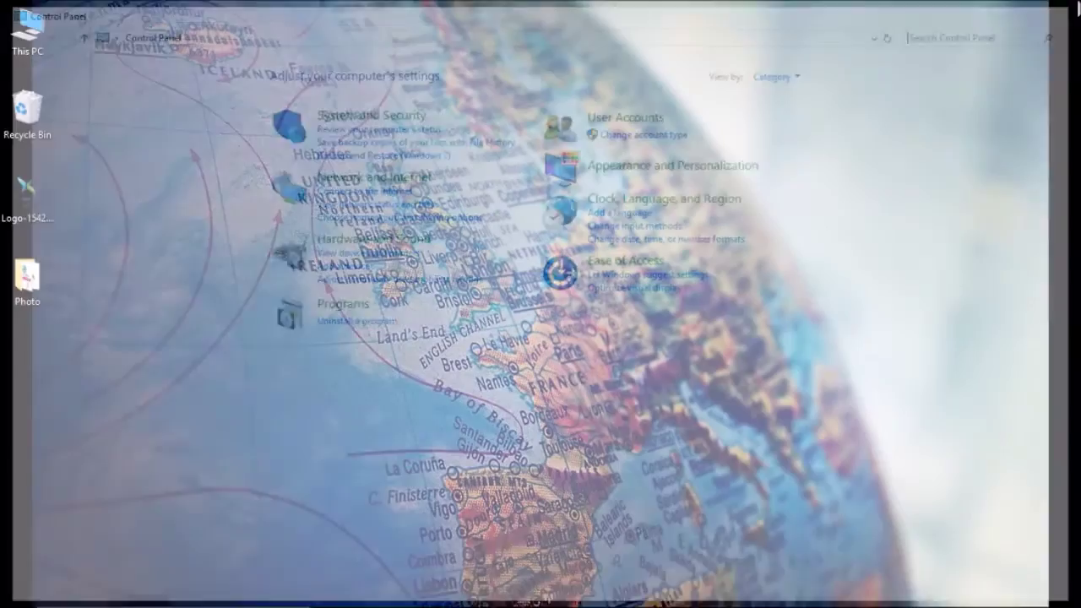
left_click(17, 593)
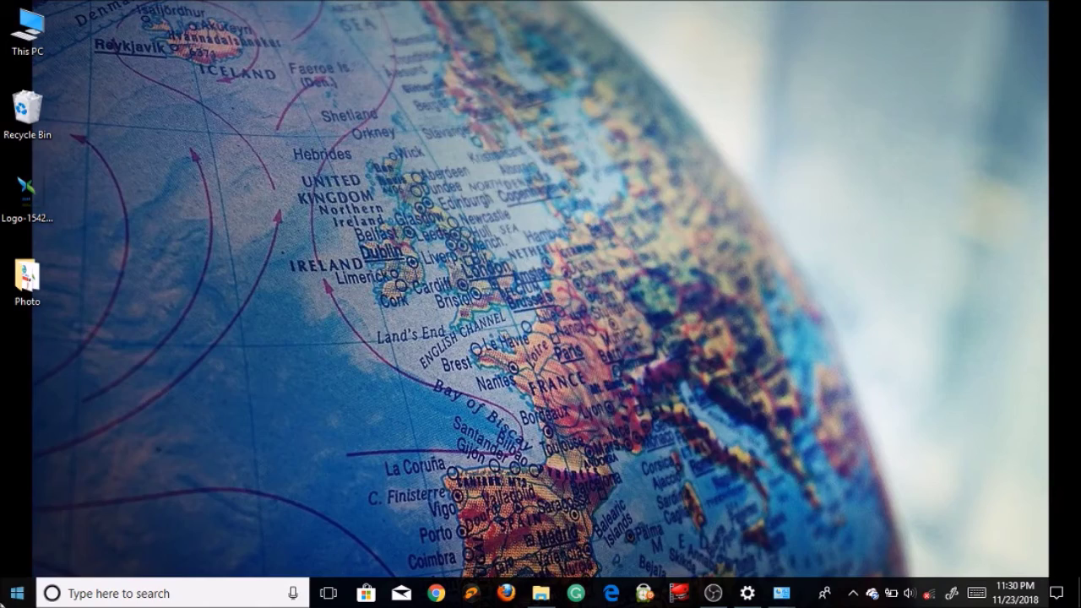
left_click(160, 593)
type("e")
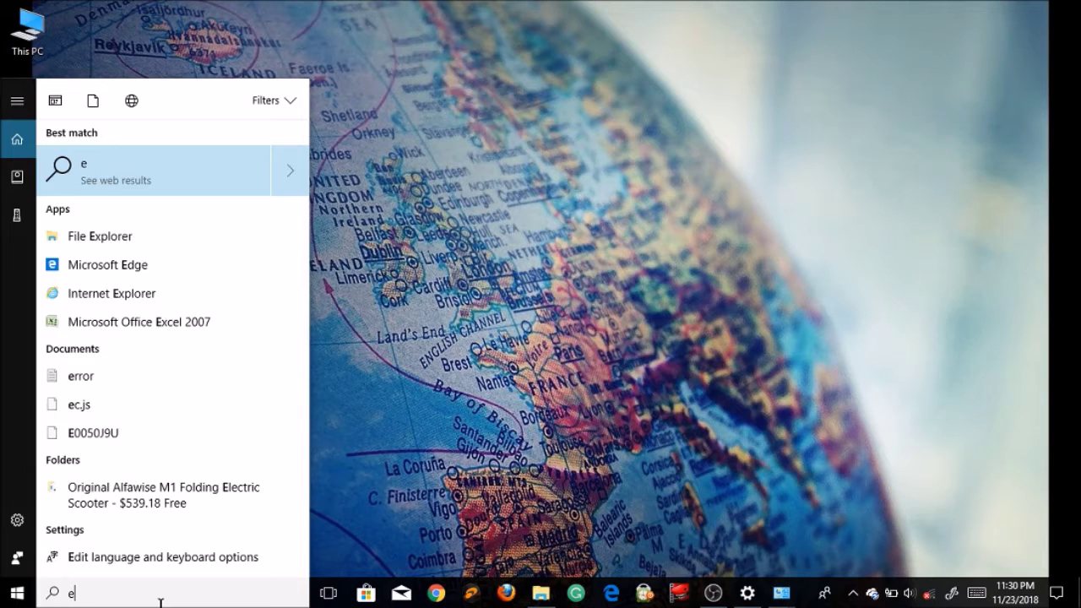
key("BackSpace")
type("eiro")
key("BackSpace")
key("BackSpace")
key("BackSpace")
key("BackSpace")
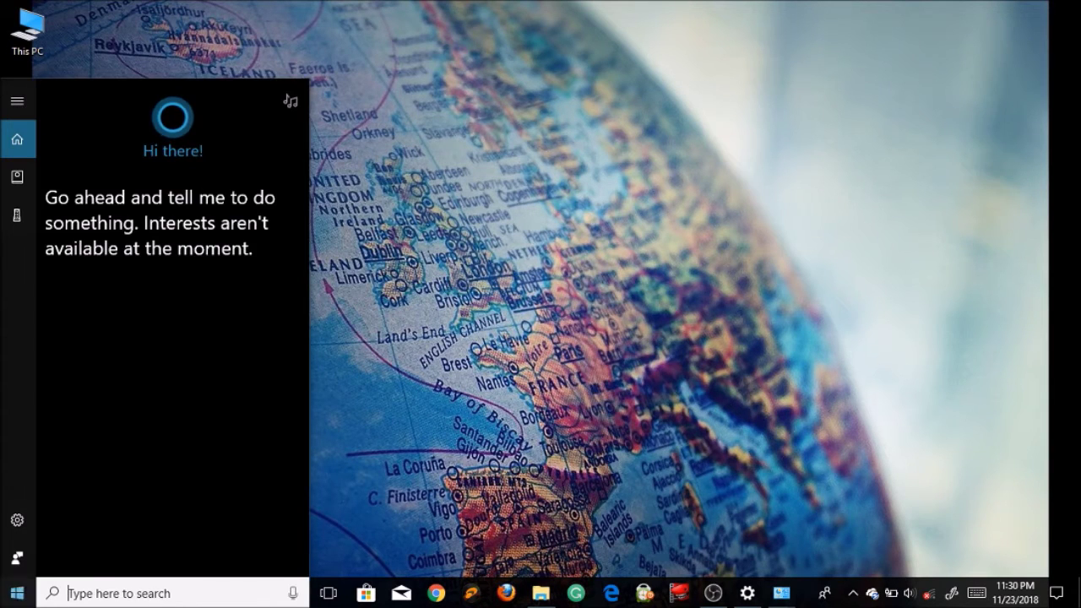
Request the uninstall of VideoPad Video Editor from its pinned Start tile and select its entry in Programs and Features.
left_click(17, 598)
left_click(17, 598)
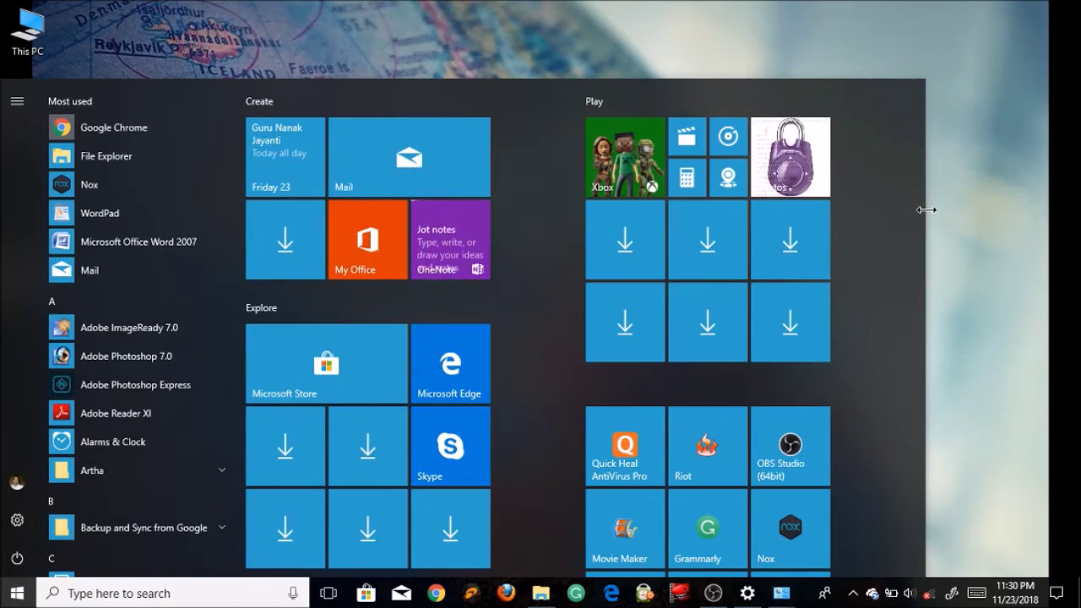
left_click_drag(922, 222, 922, 440)
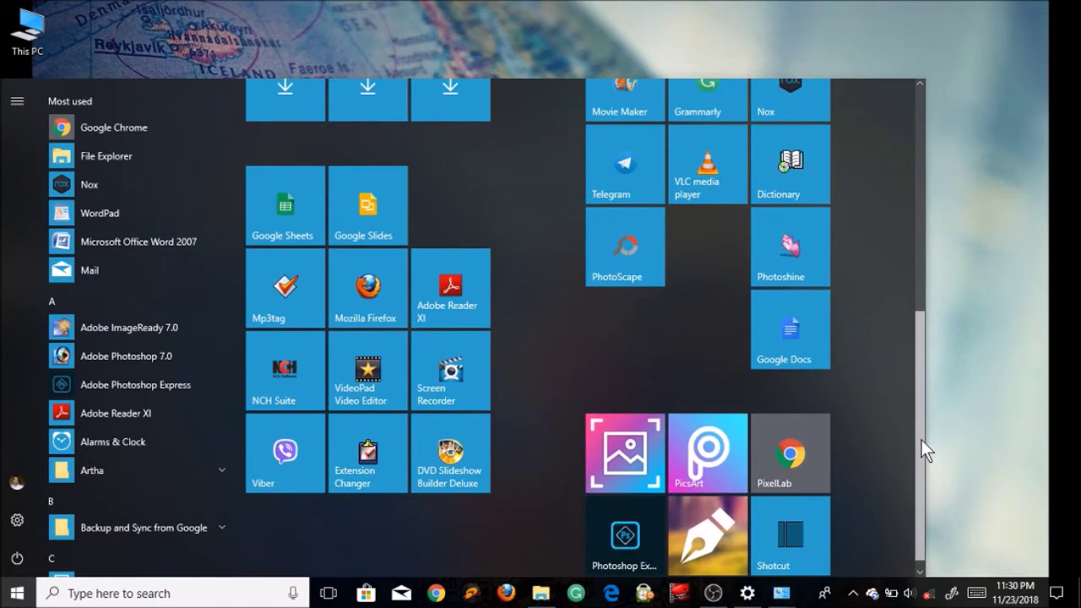
right_click(285, 376)
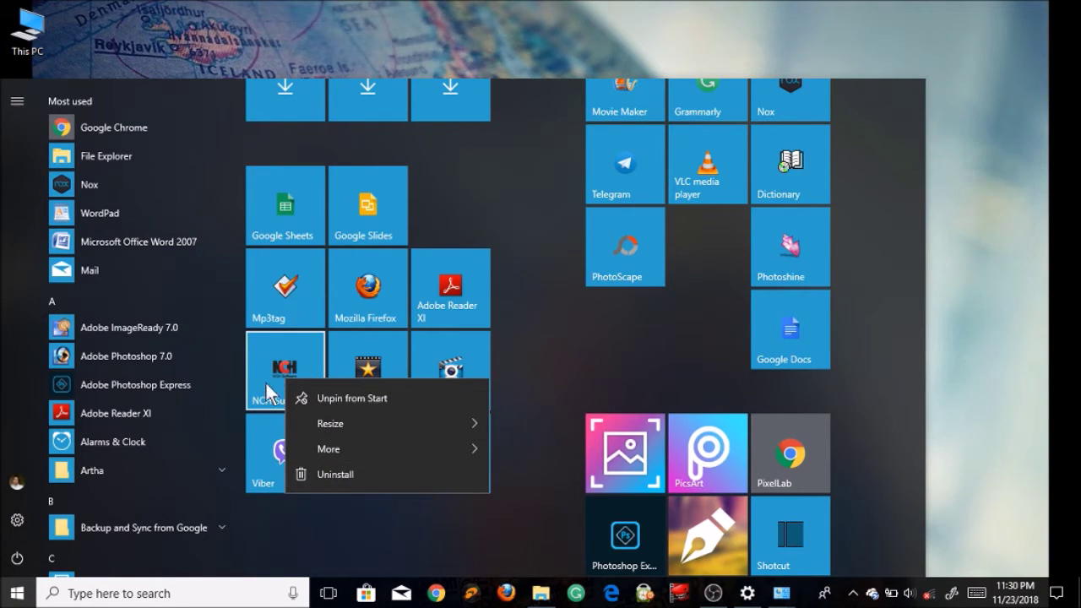
right_click(273, 443)
right_click(380, 382)
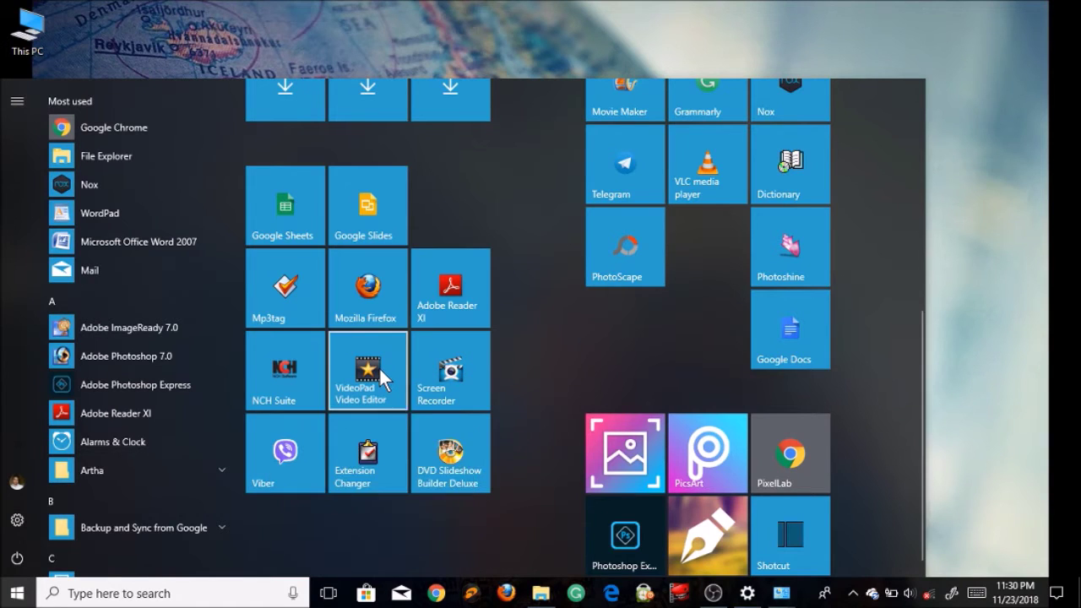
left_click(432, 464)
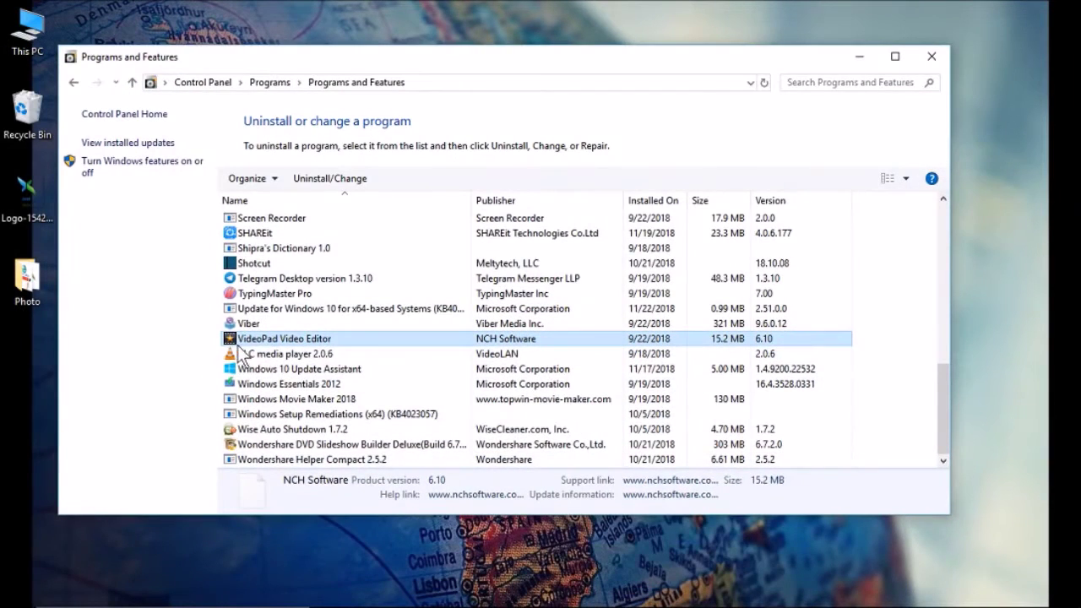
right_click(265, 340)
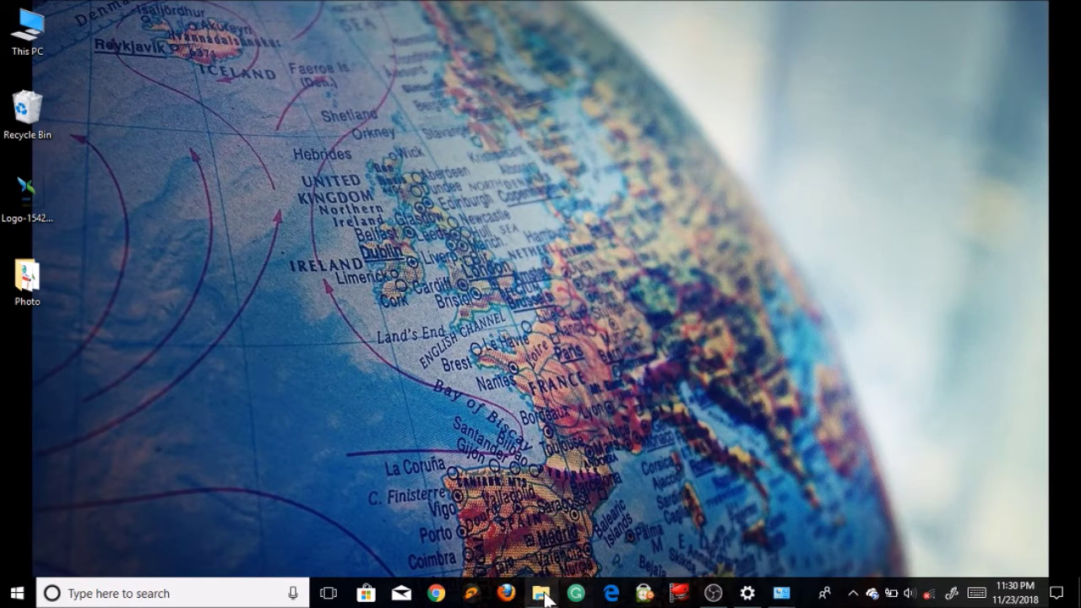
Bring up the uninstall confirmation for the pinned PicsArt app in Start and dismiss it without uninstalling.
mouse_move(543, 598)
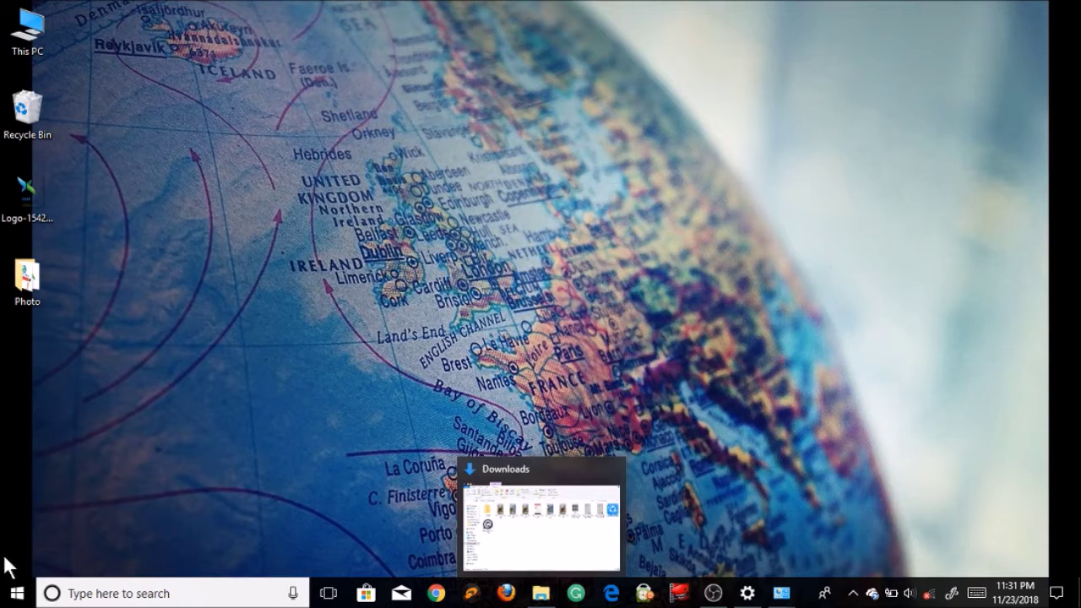
key("super")
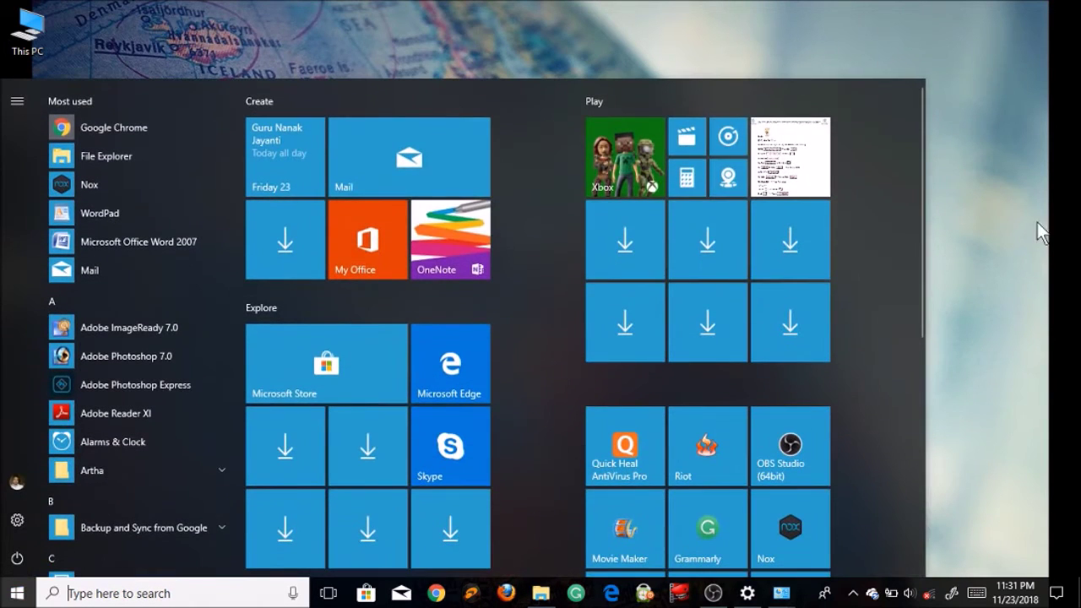
left_click_drag(920, 221, 933, 486)
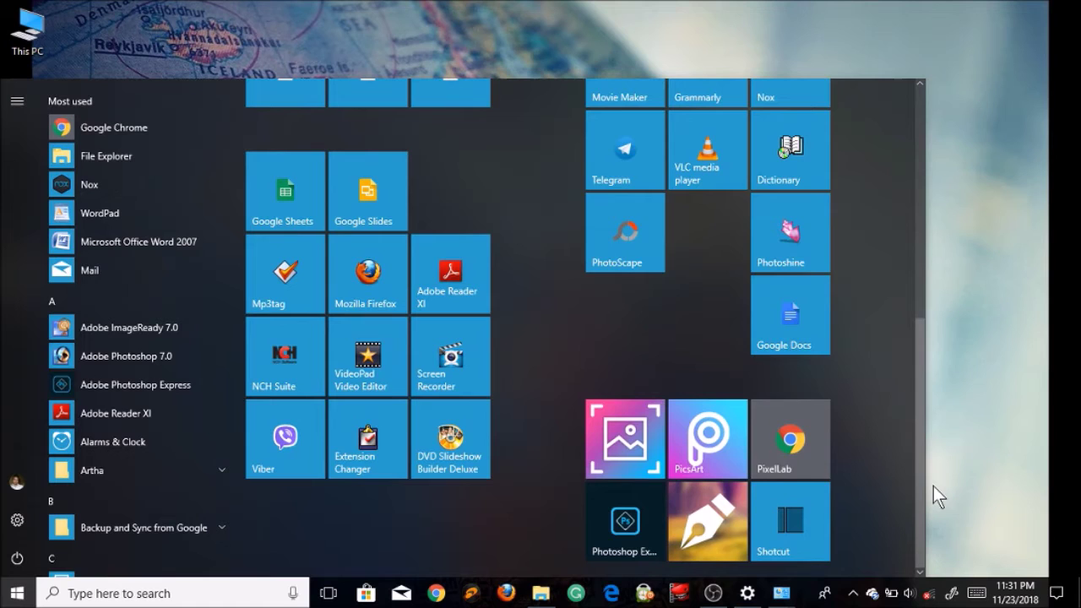
right_click(704, 445)
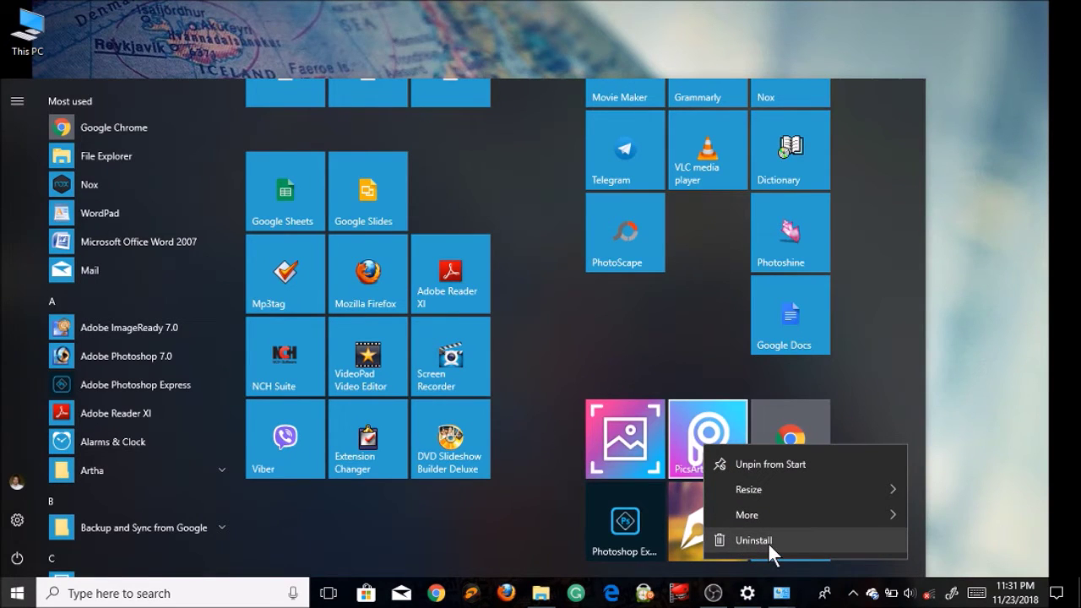
left_click(768, 541)
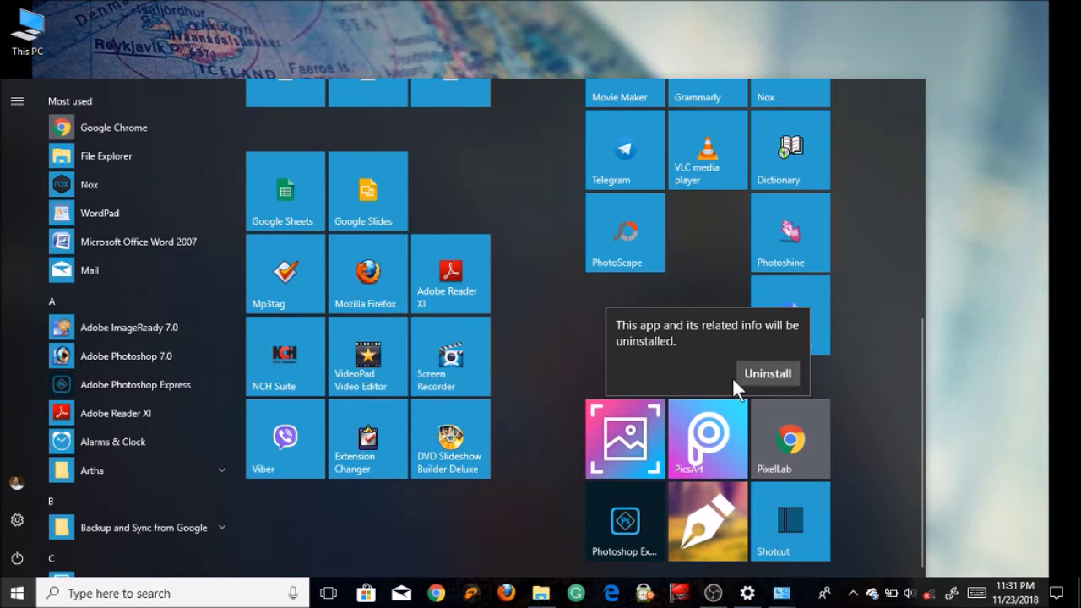
left_click(883, 401)
key("Escape")
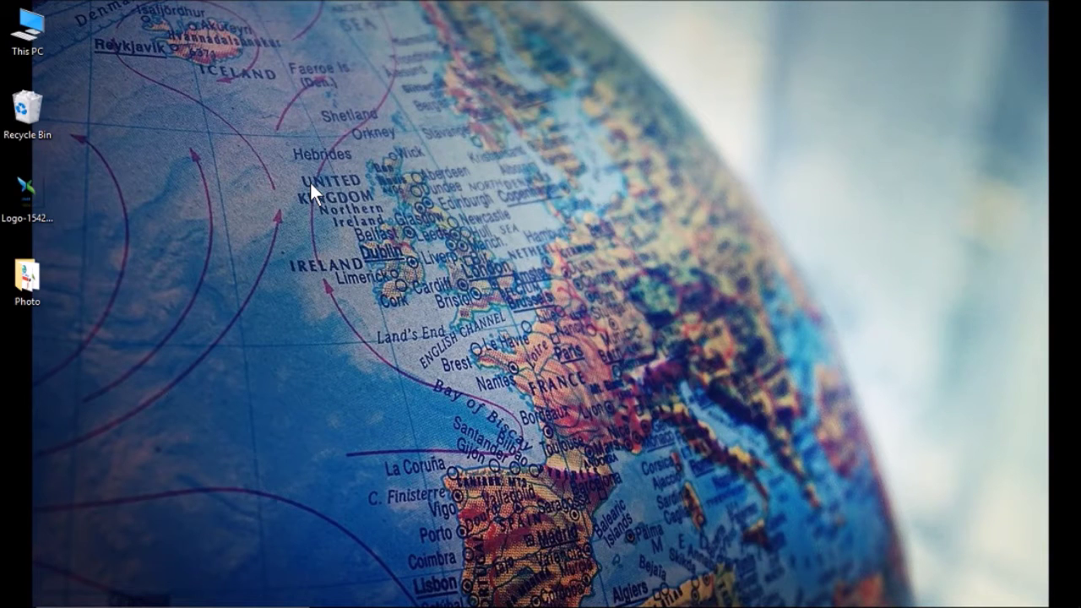
Switch to the Downloads folder in File Explorer and select the WorkplaceChat.1.0.50 file.
mouse_move(553, 577)
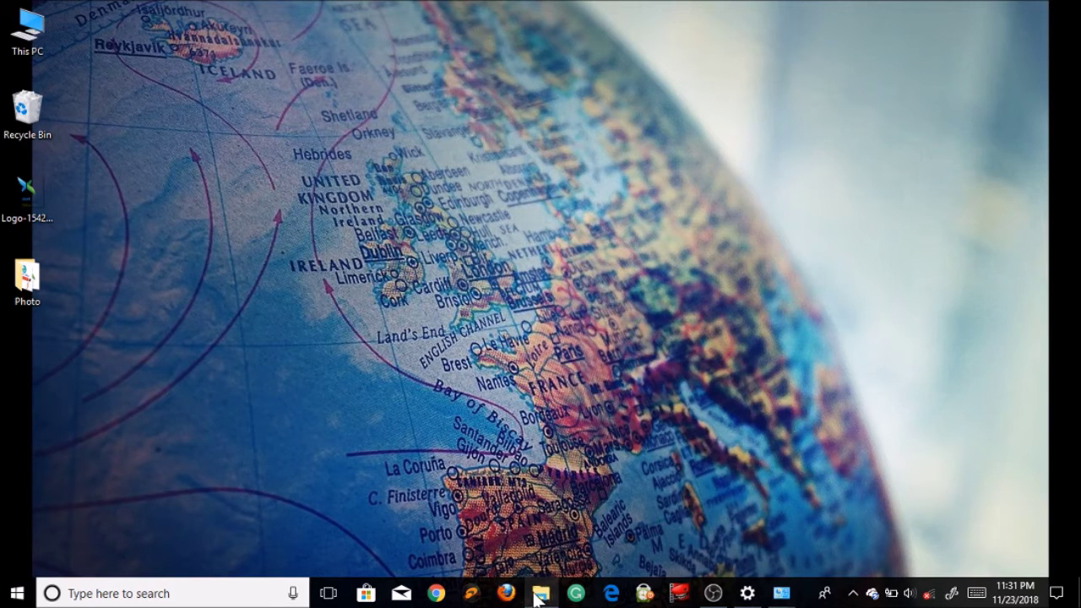
left_click(539, 595)
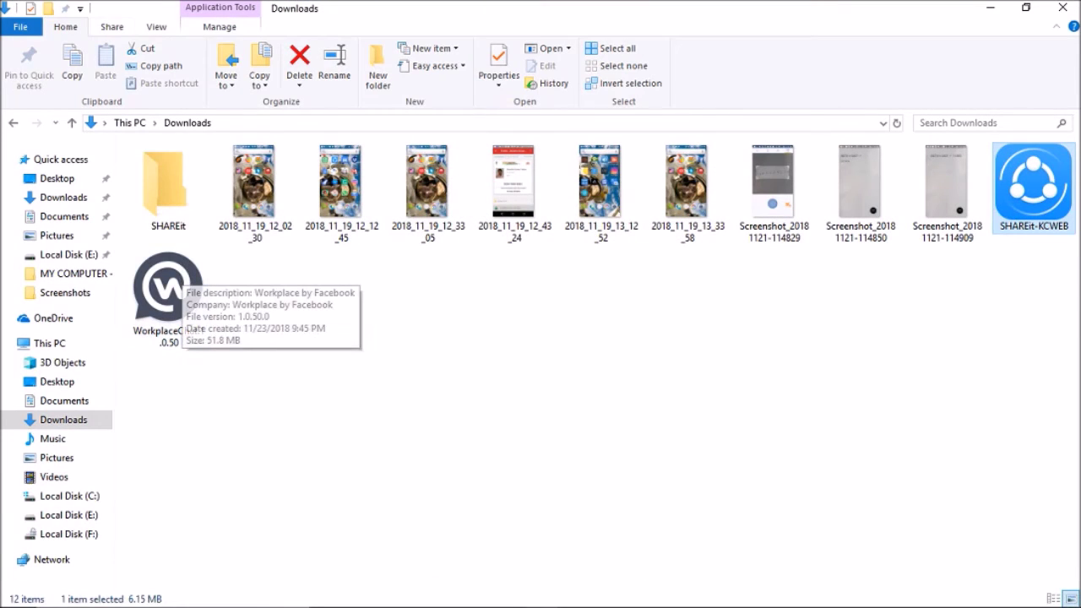
left_click(183, 293)
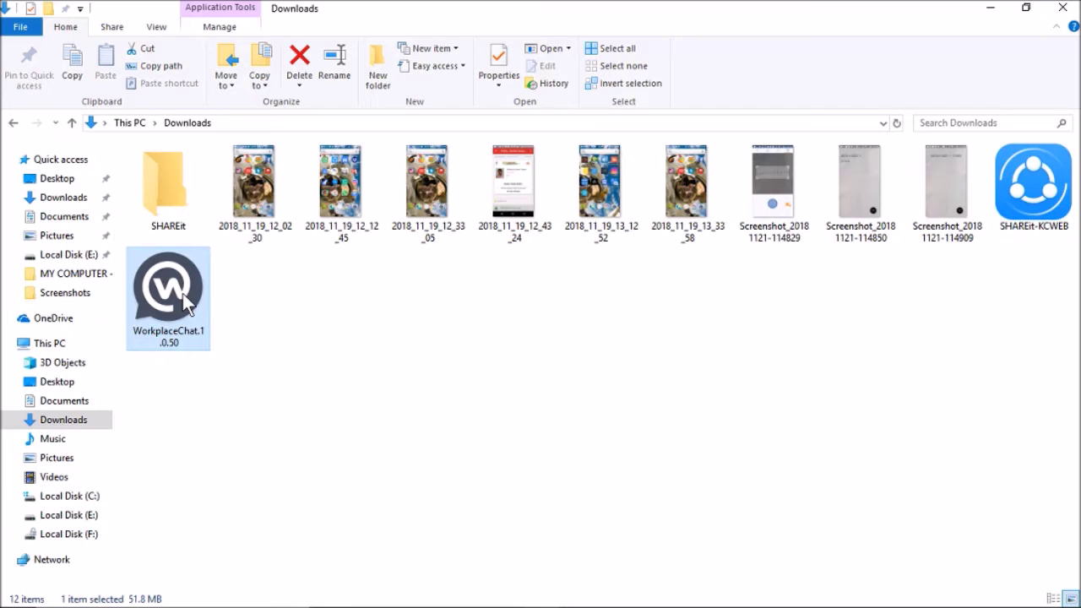
Shrink the Downloads window to uncover the desktop and run the WorkplaceChat.1.0.50 installer.
left_click(1002, 222)
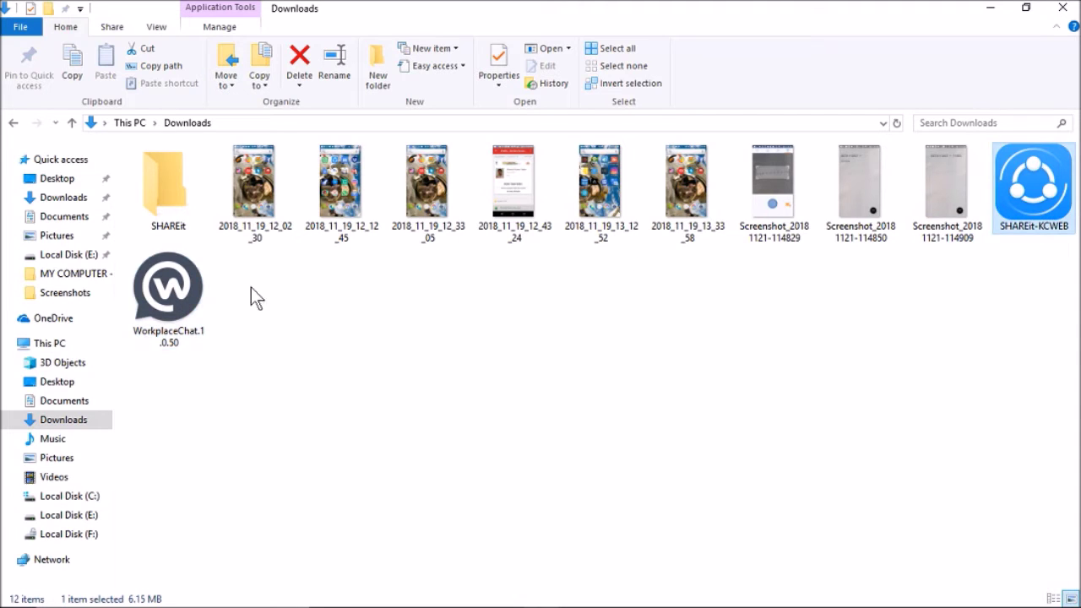
left_click(185, 300)
left_click(307, 375)
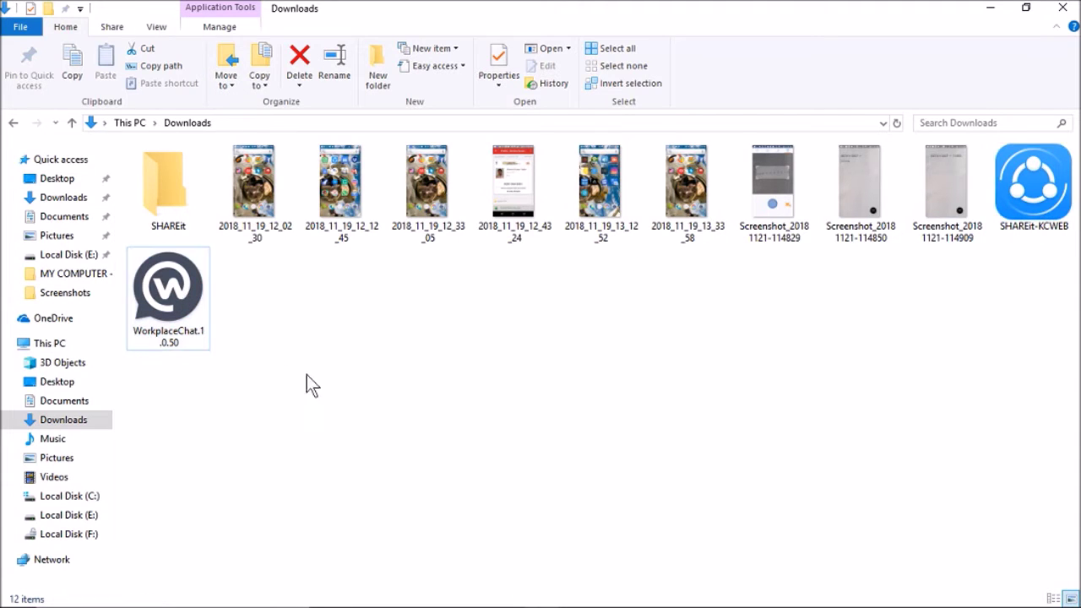
left_click(199, 315)
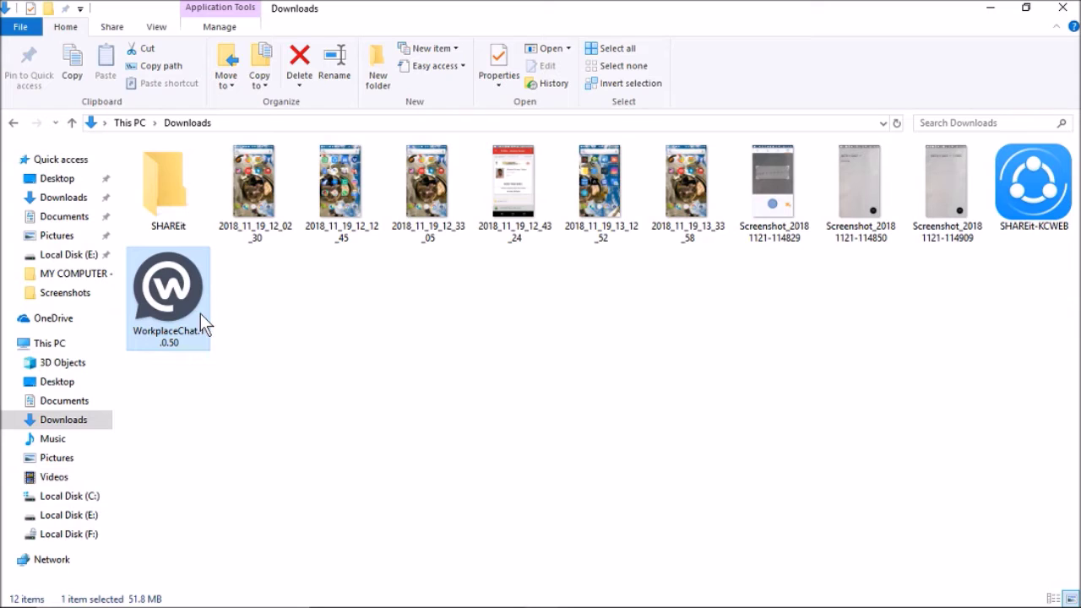
left_click_drag(671, 7, 511, 154)
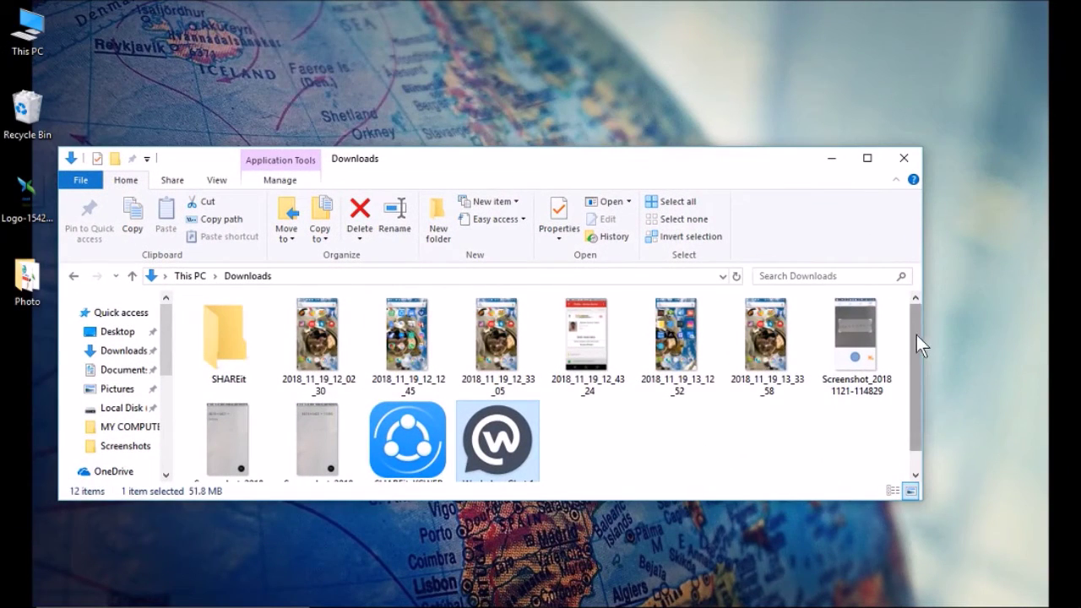
scroll(921, 342, "down", 1)
double_click(517, 406)
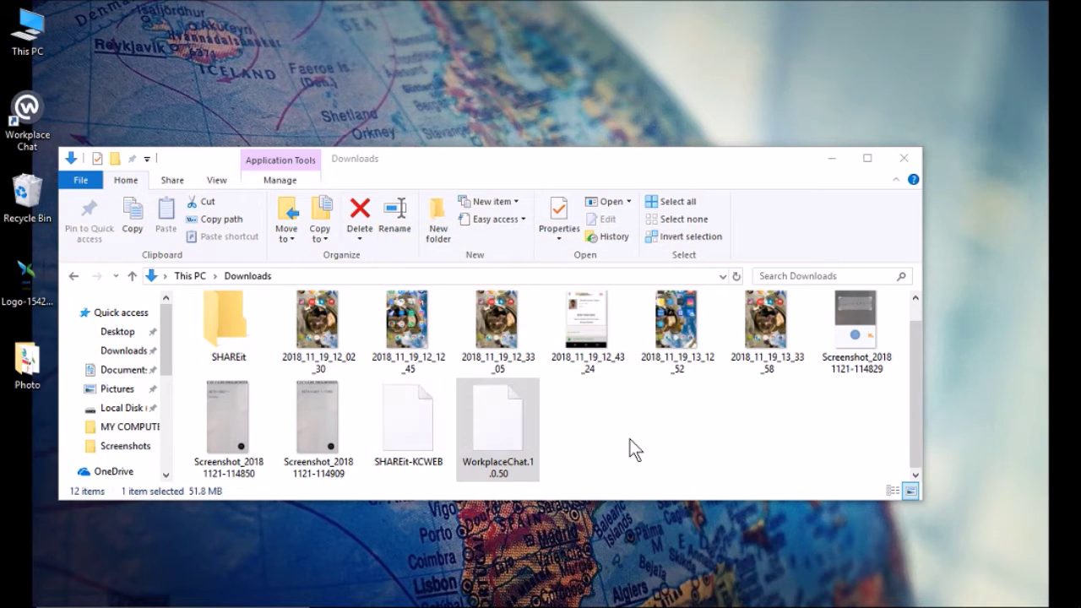
Launch the SHAREit-KCWEB installer from the Downloads folder and close the Workplace Chat window.
left_click(371, 169)
left_click_drag(372, 169, 511, 168)
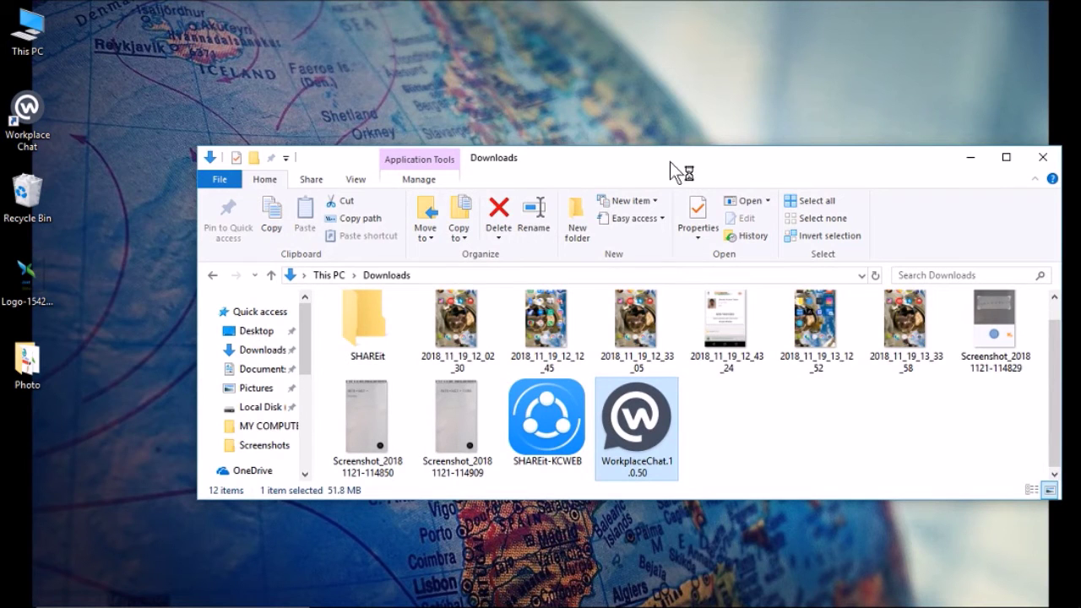
left_click_drag(670, 169, 539, 103)
double_click(430, 385)
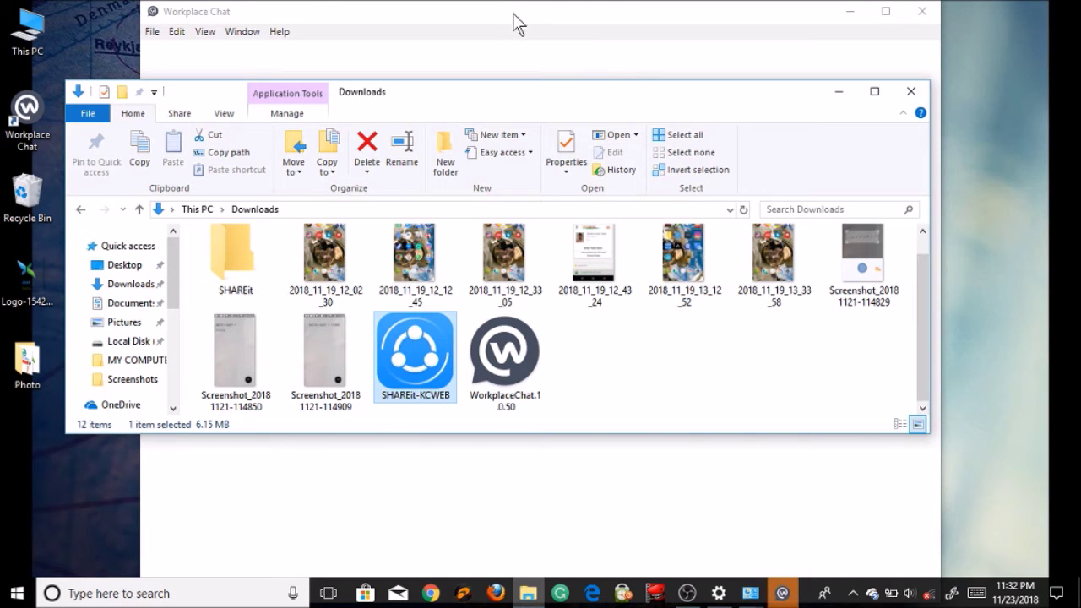
left_click(513, 12)
left_click(919, 12)
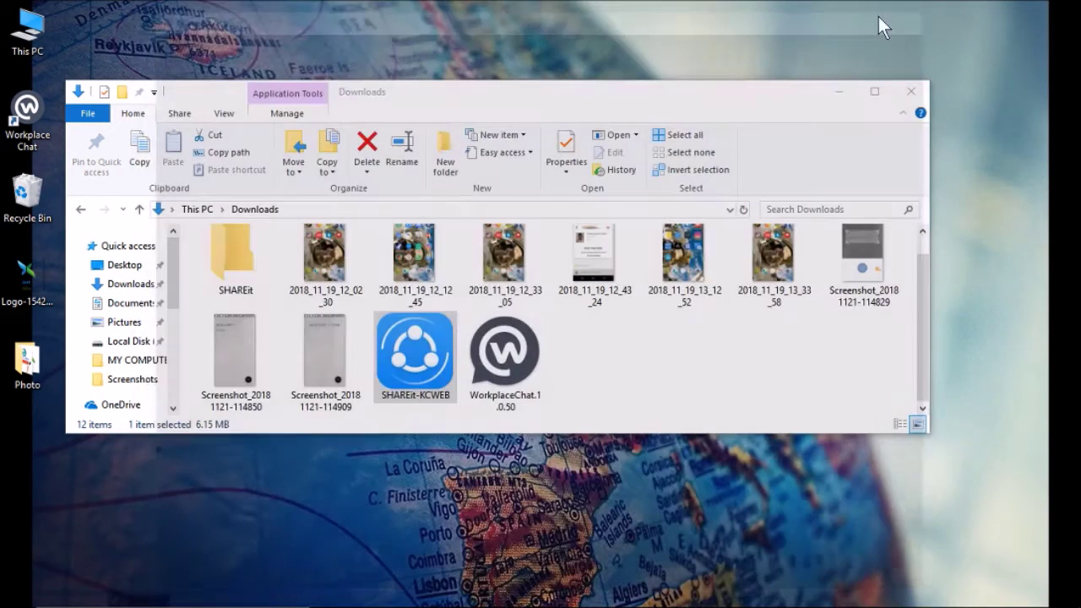
Move the Downloads window off the SHAREit setup window and accept the SHAREit license agreement.
left_click(411, 363)
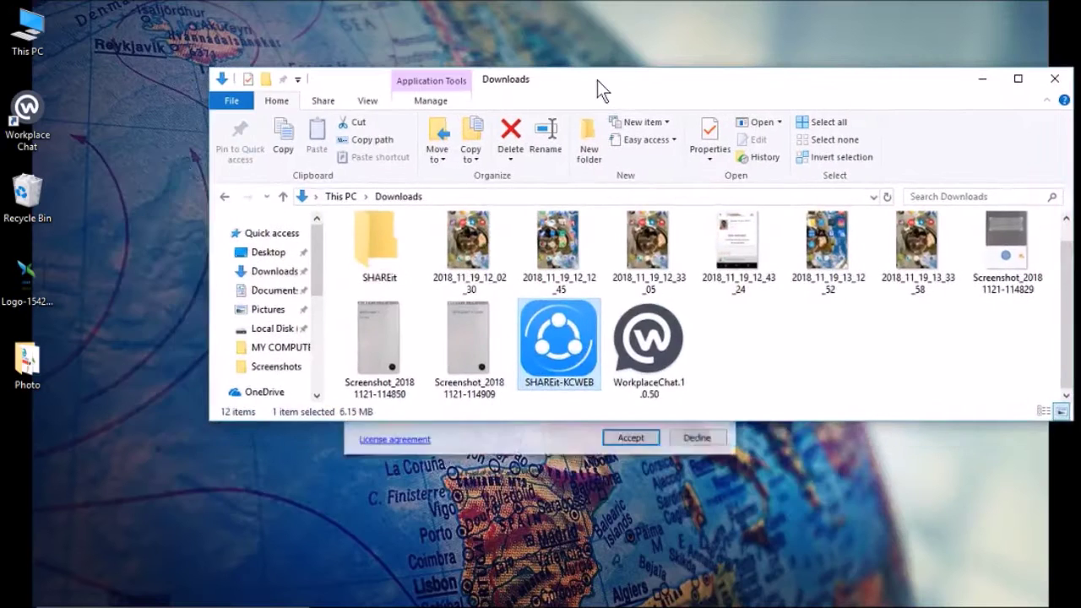
left_click_drag(597, 79, 520, 458)
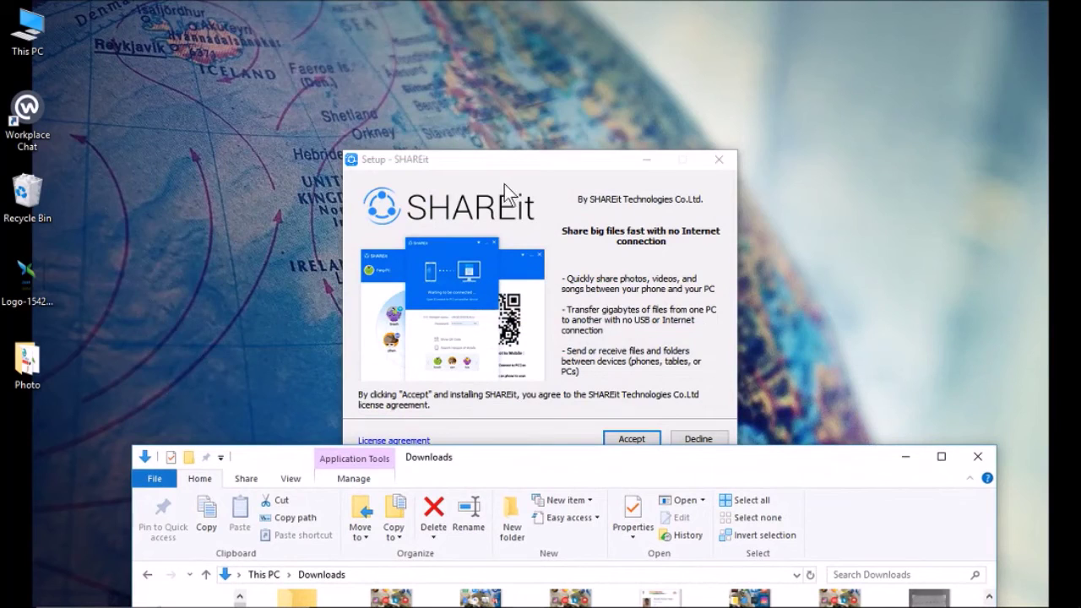
left_click_drag(492, 169, 388, 74)
left_click(517, 341)
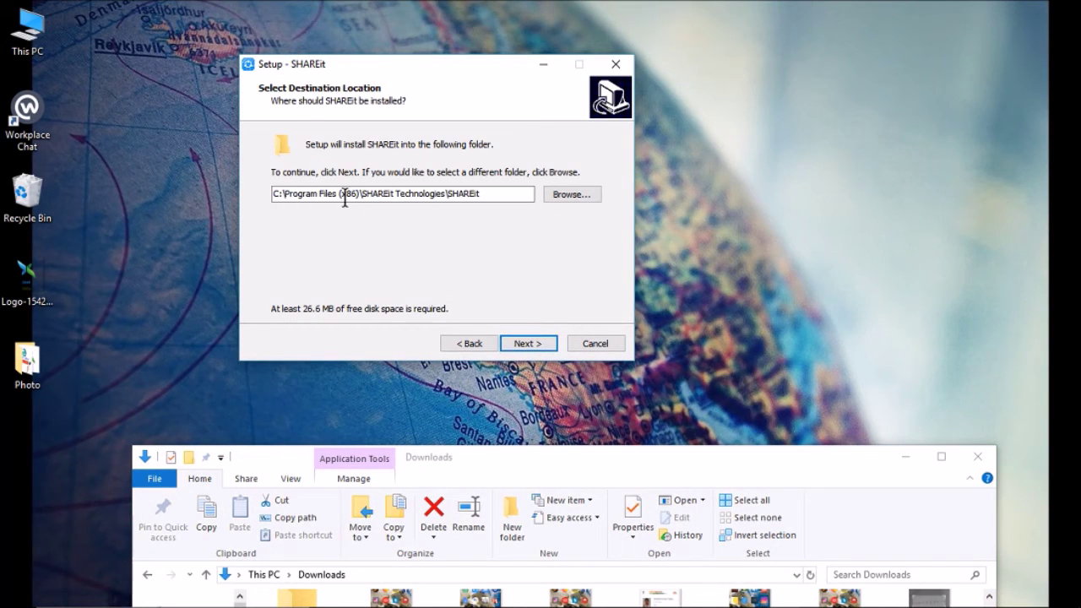
Examine the destination folder choices for the SHAREit installation and close the folder browser without choosing another folder.
left_click(567, 200)
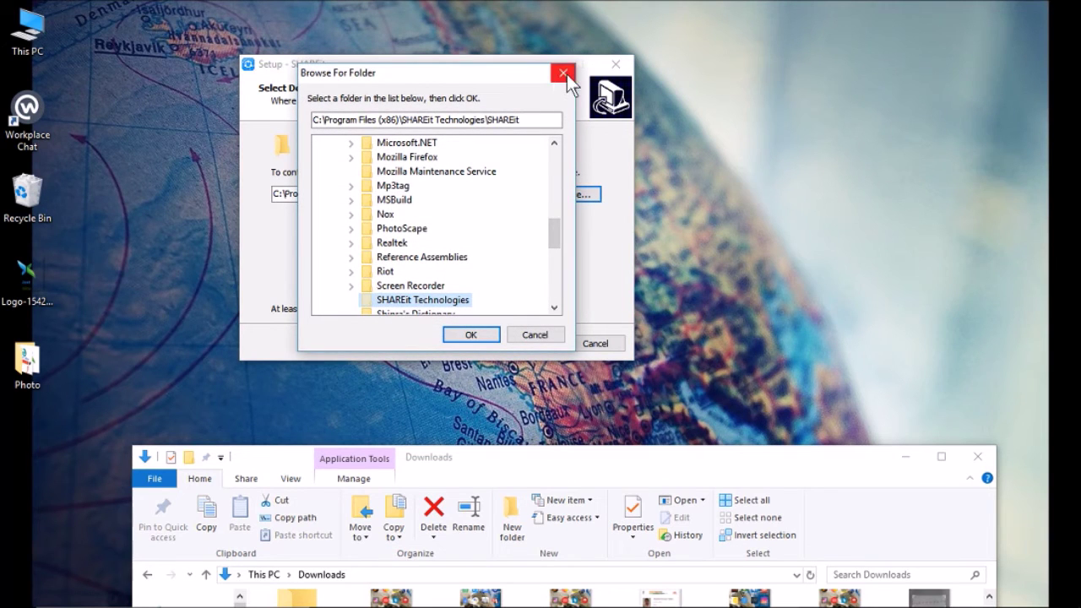
left_click(566, 75)
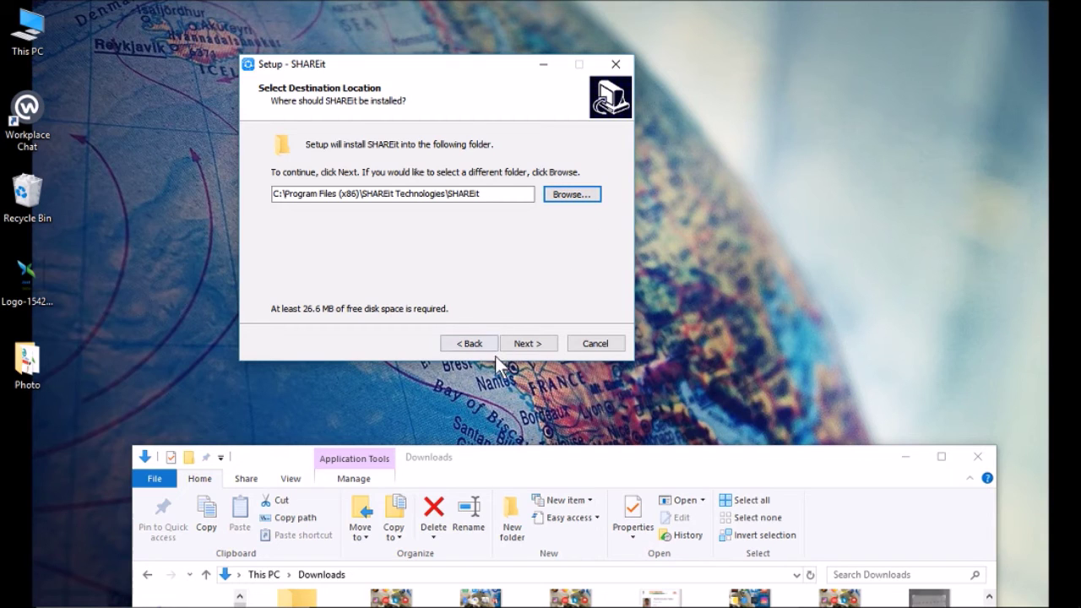
left_click(273, 194)
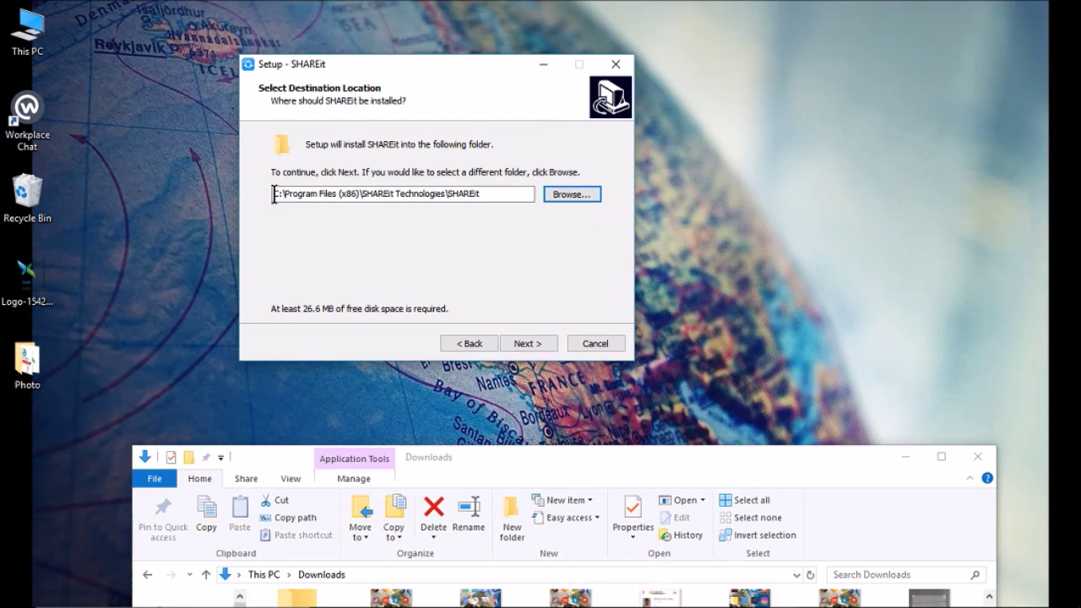
Complete the SHAREit installation with a desktop shortcut and launch on finish, and move the Downloads window back into view.
left_click(539, 345)
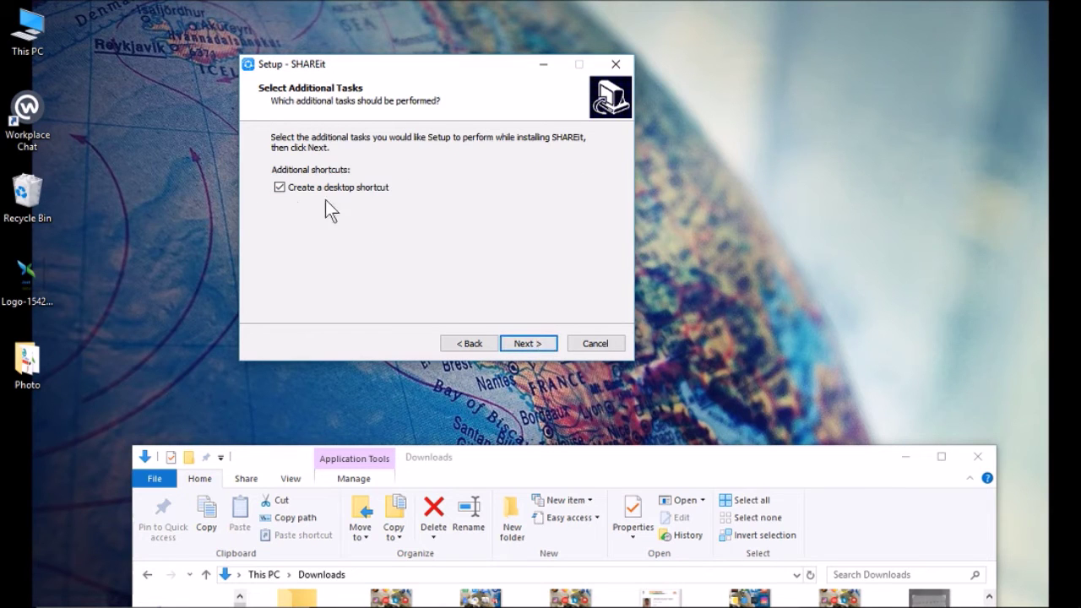
left_click(547, 343)
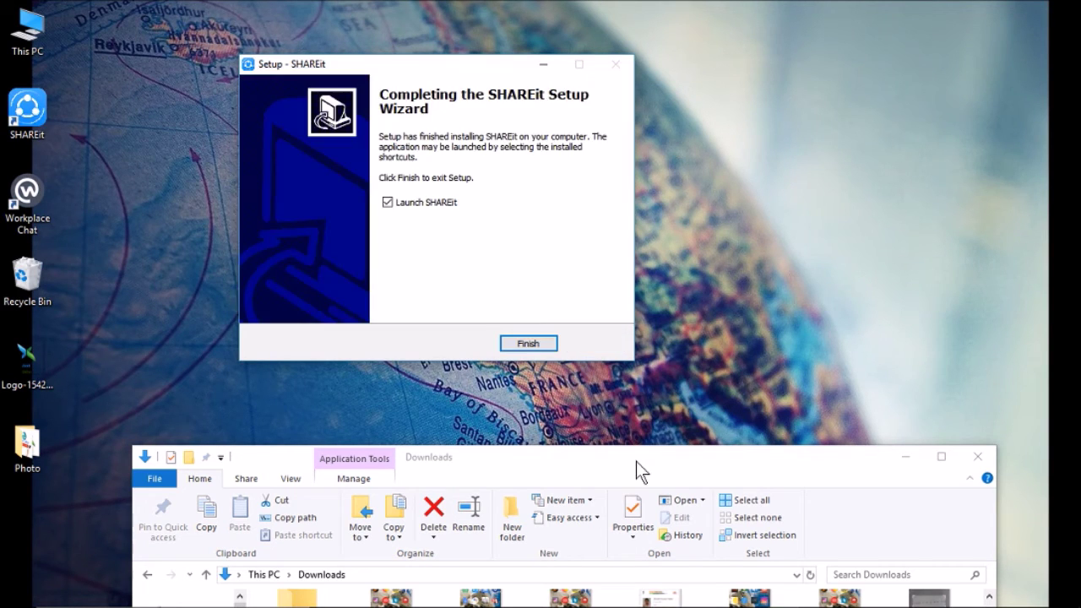
left_click(528, 344)
left_click_drag(577, 459, 528, 141)
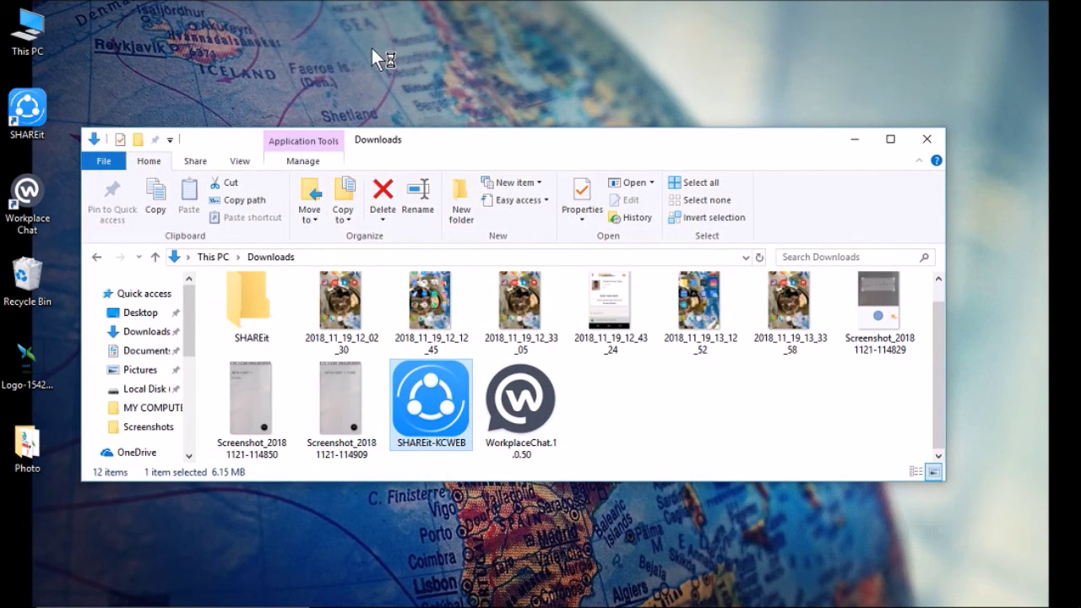